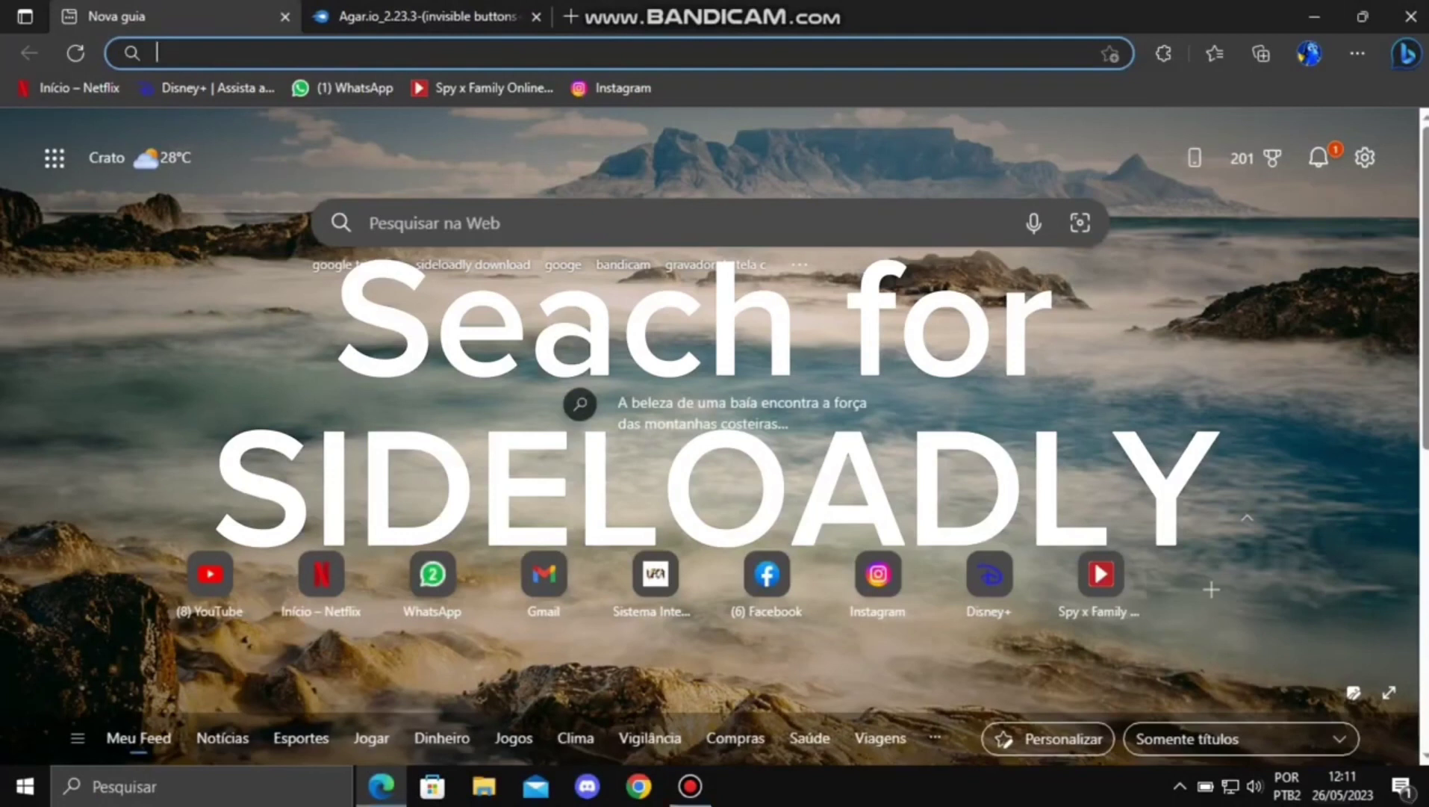
Search the web for "sideloadly download" and open the official sideloadly.io site
type("sidel")
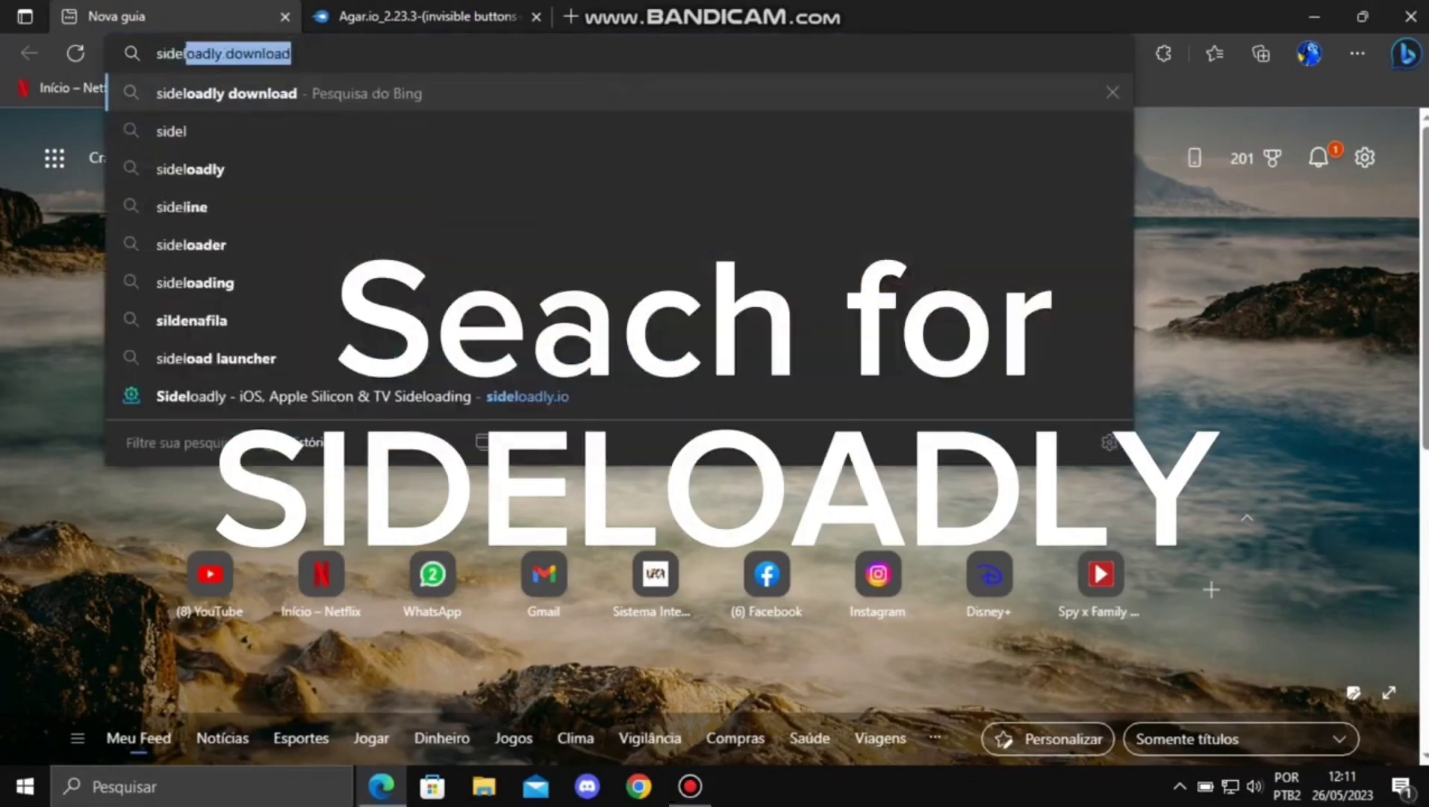
key("Return")
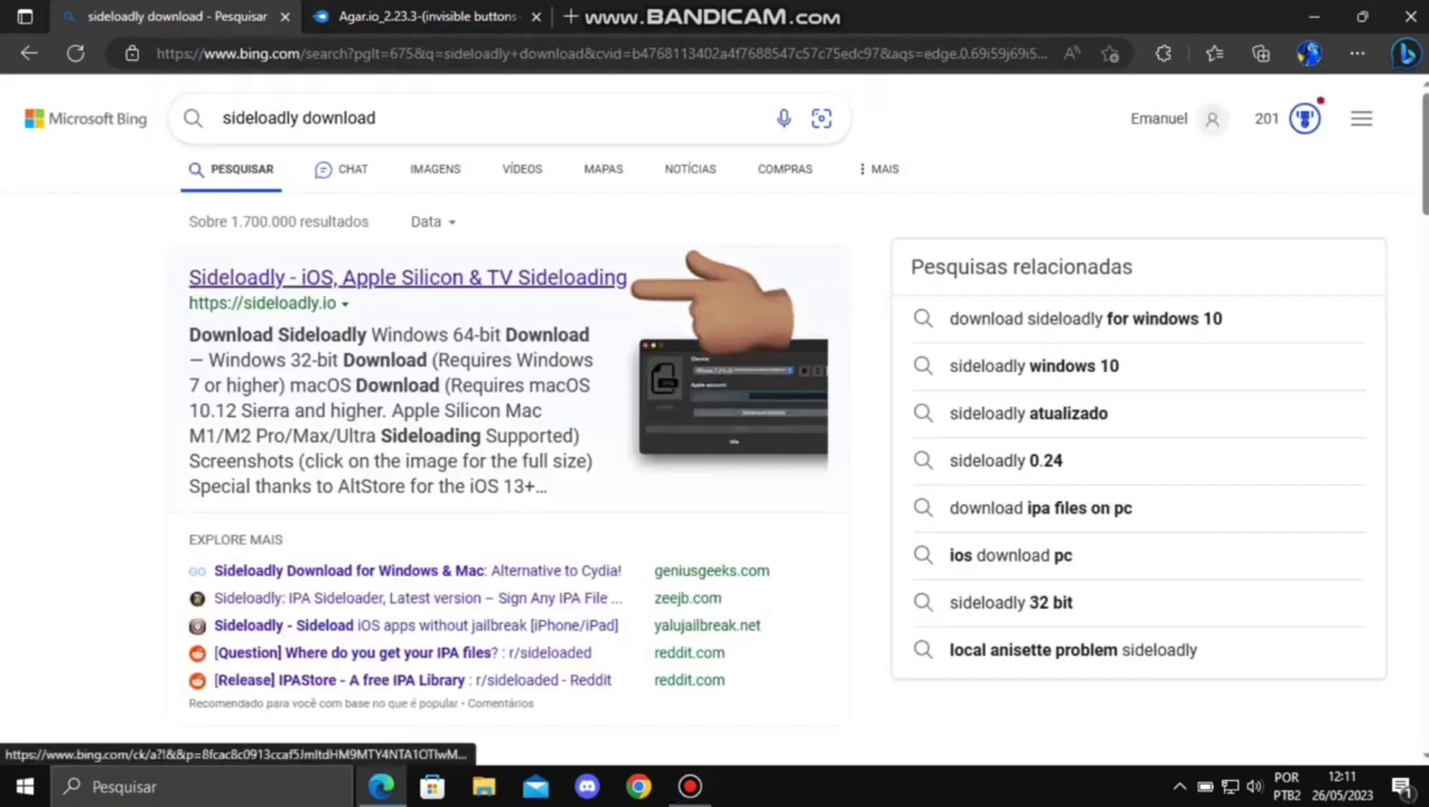
left_click(407, 277)
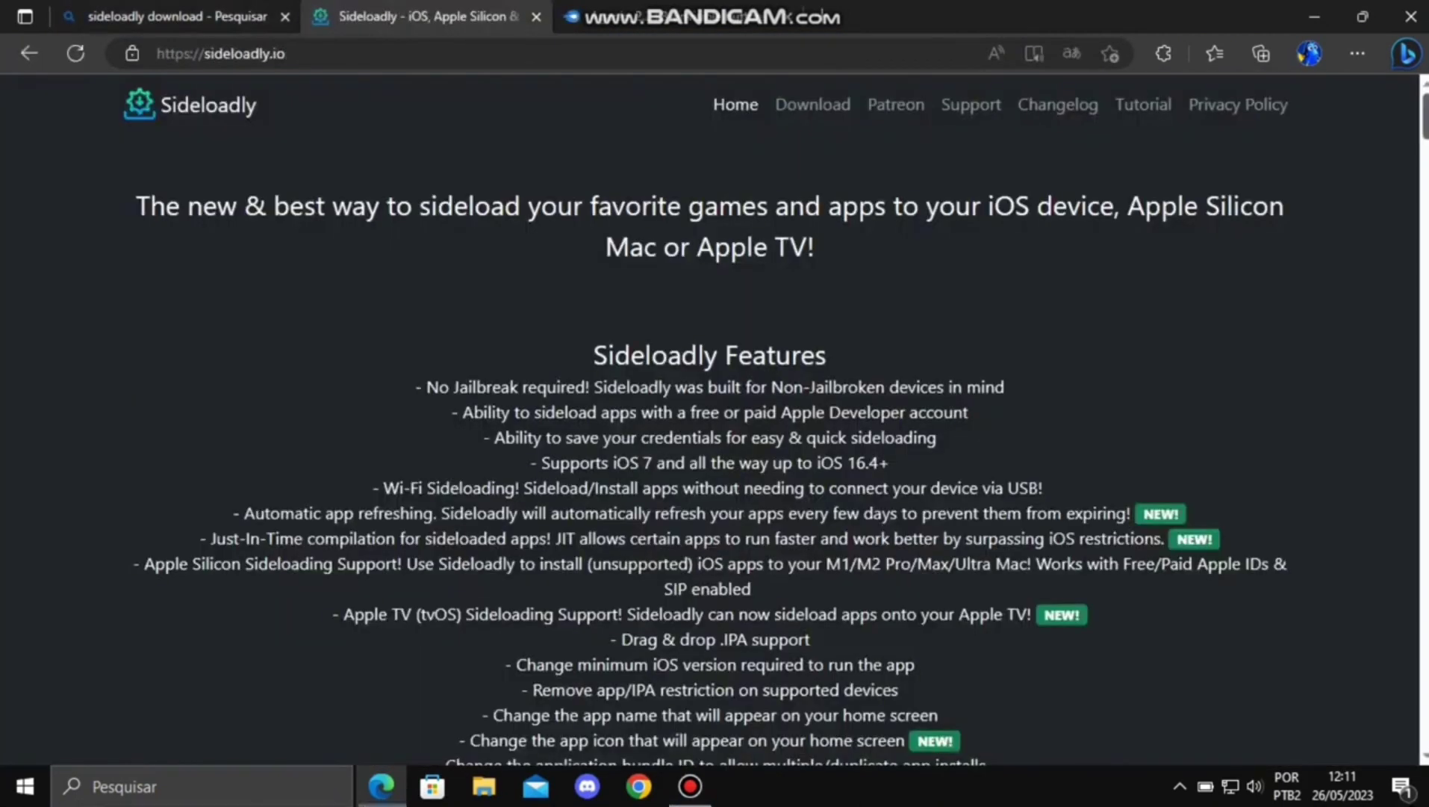
Download the iTunes x64 installer linked in the Important Windows Tasks notice on the Sideloadly page
scroll(706, 418, "down", 15)
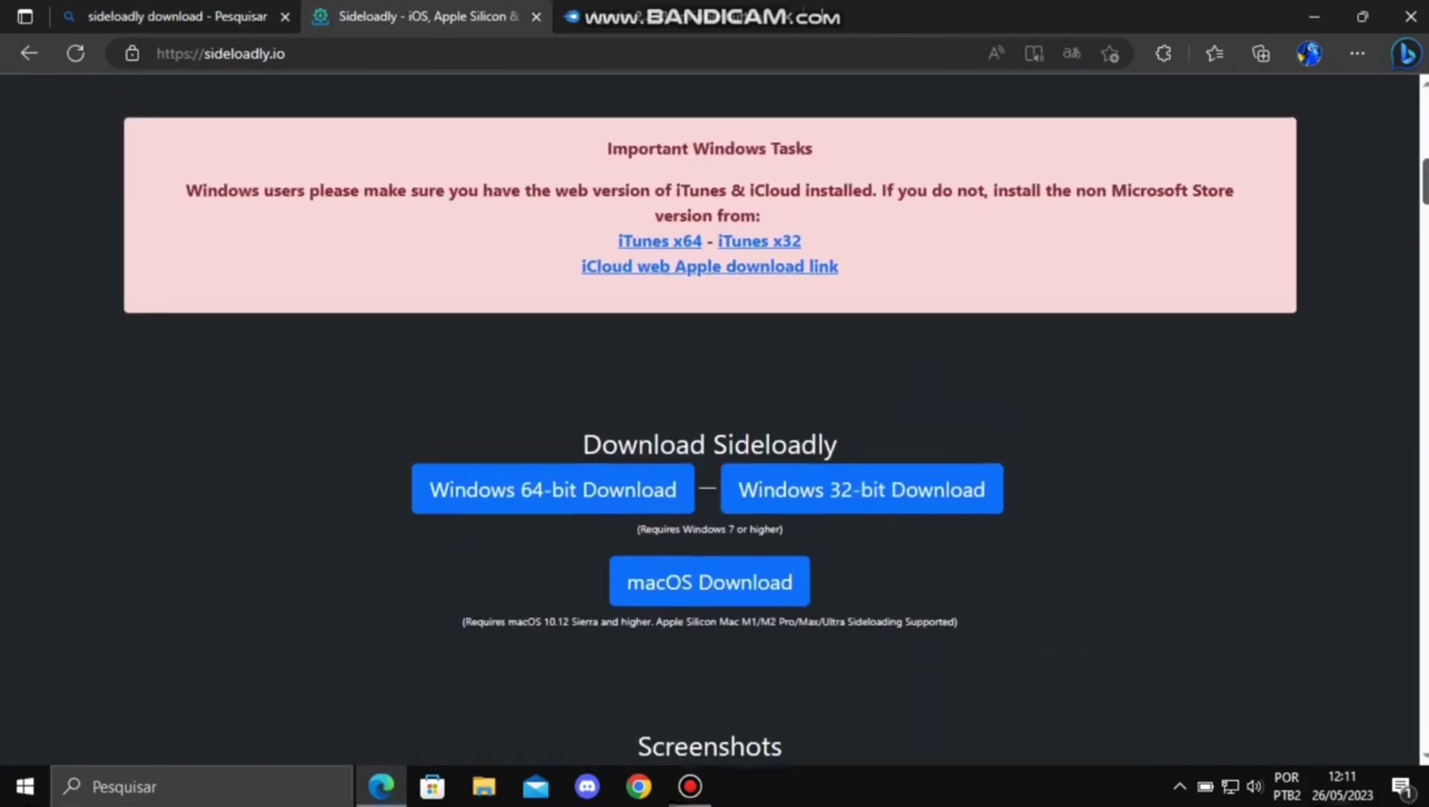
scroll(710, 414, "up", 1)
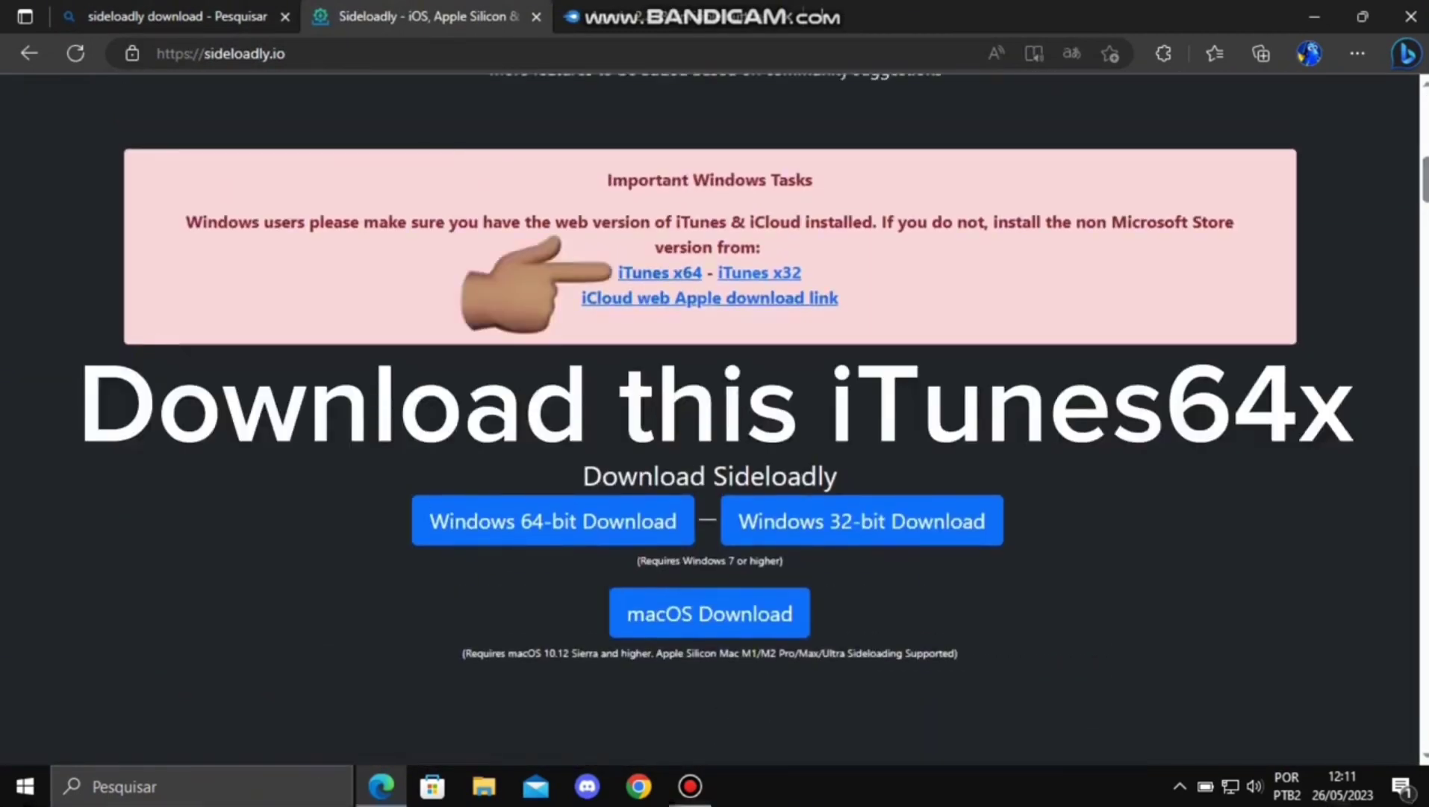
left_click(661, 273)
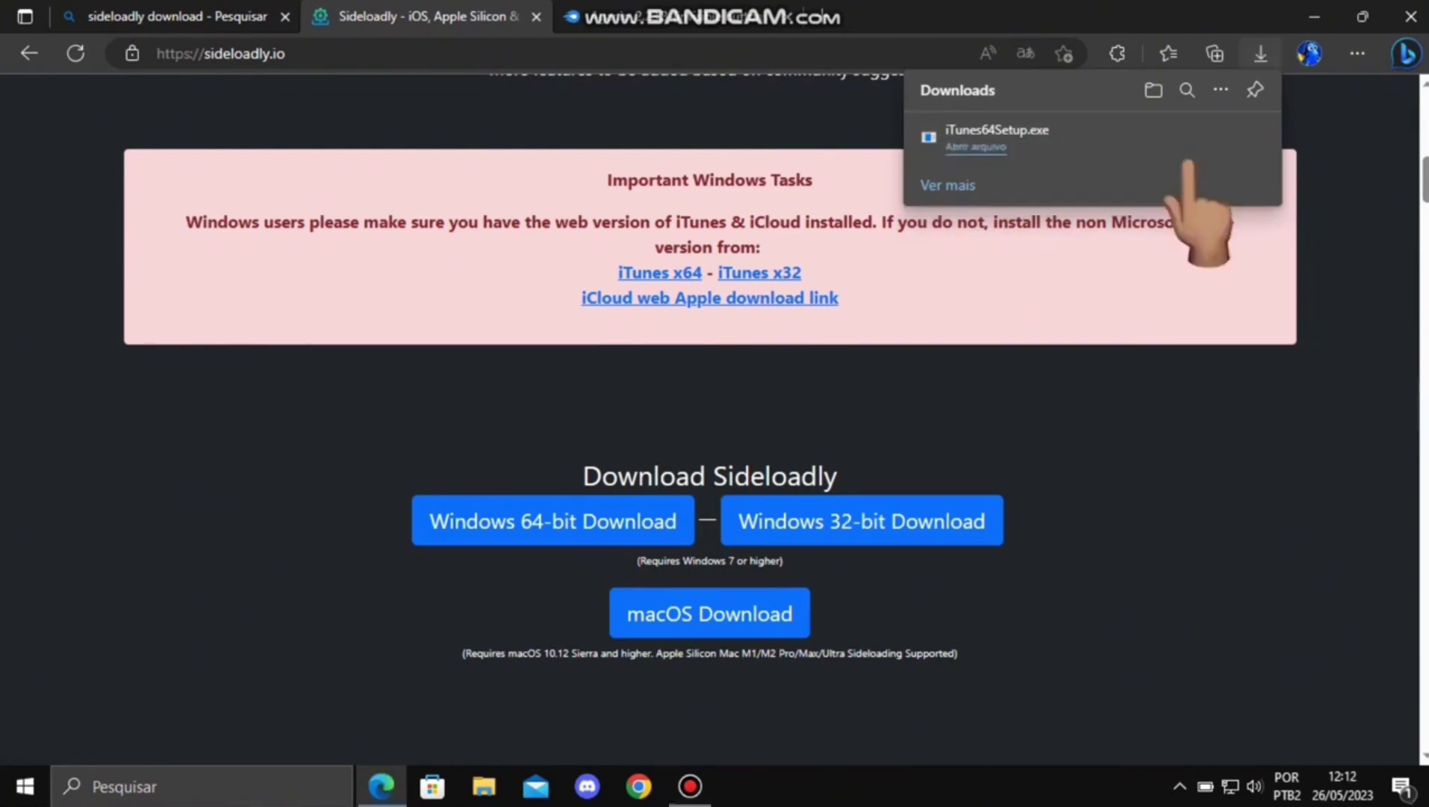
Run iTunes64Setup from the Downloads folder, complete the installation with the default options, and launch iTunes
mouse_move(1190, 137)
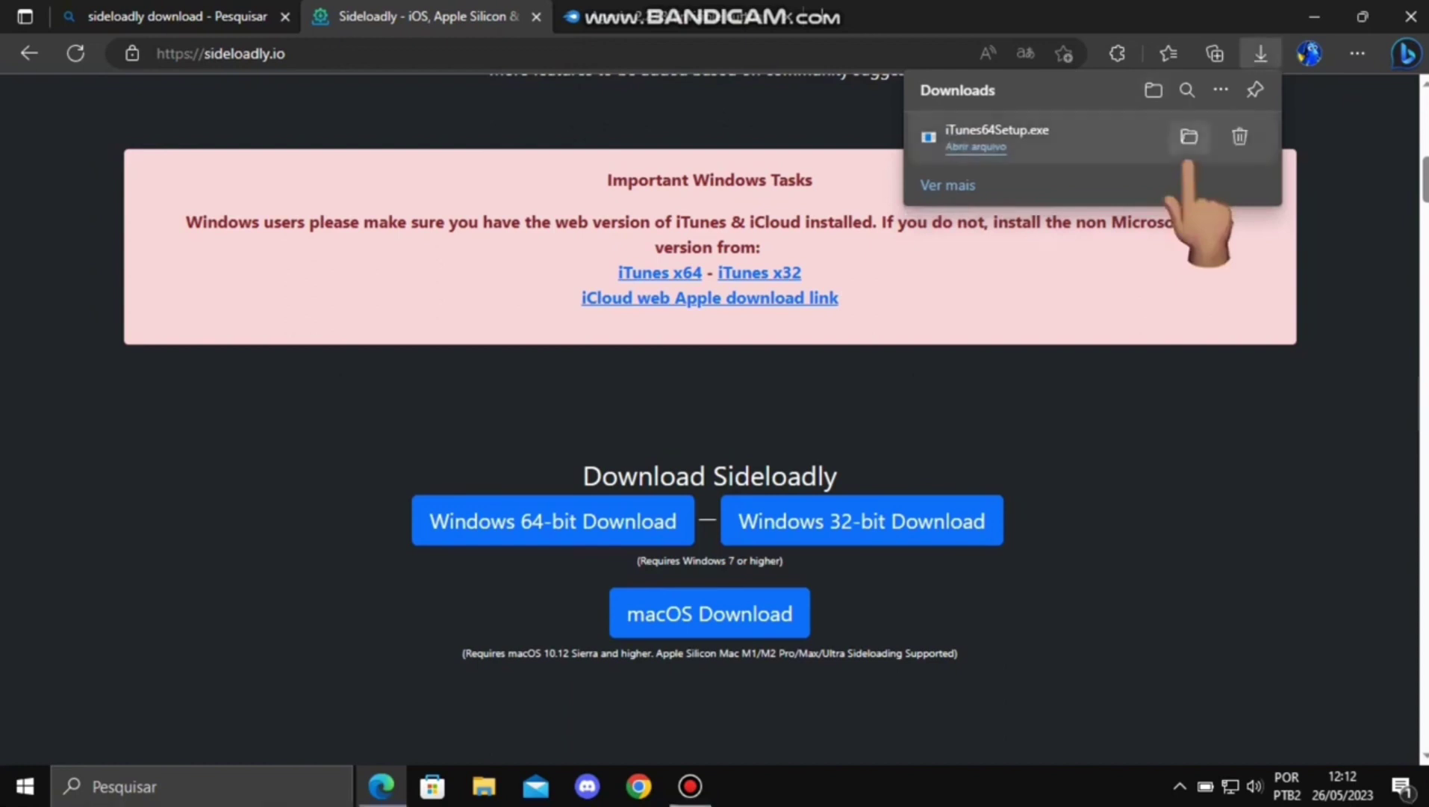
left_click(1189, 136)
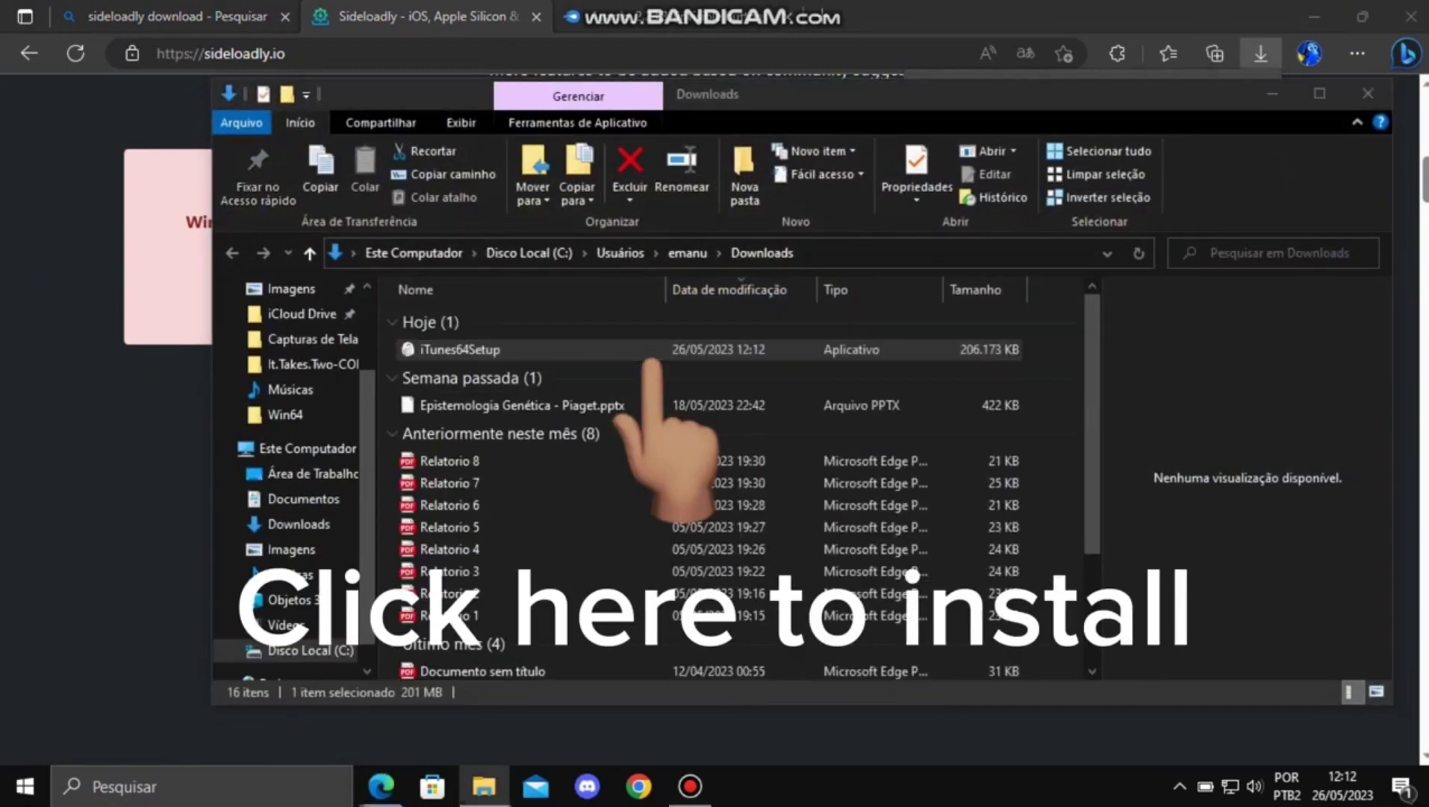
left_click(652, 350)
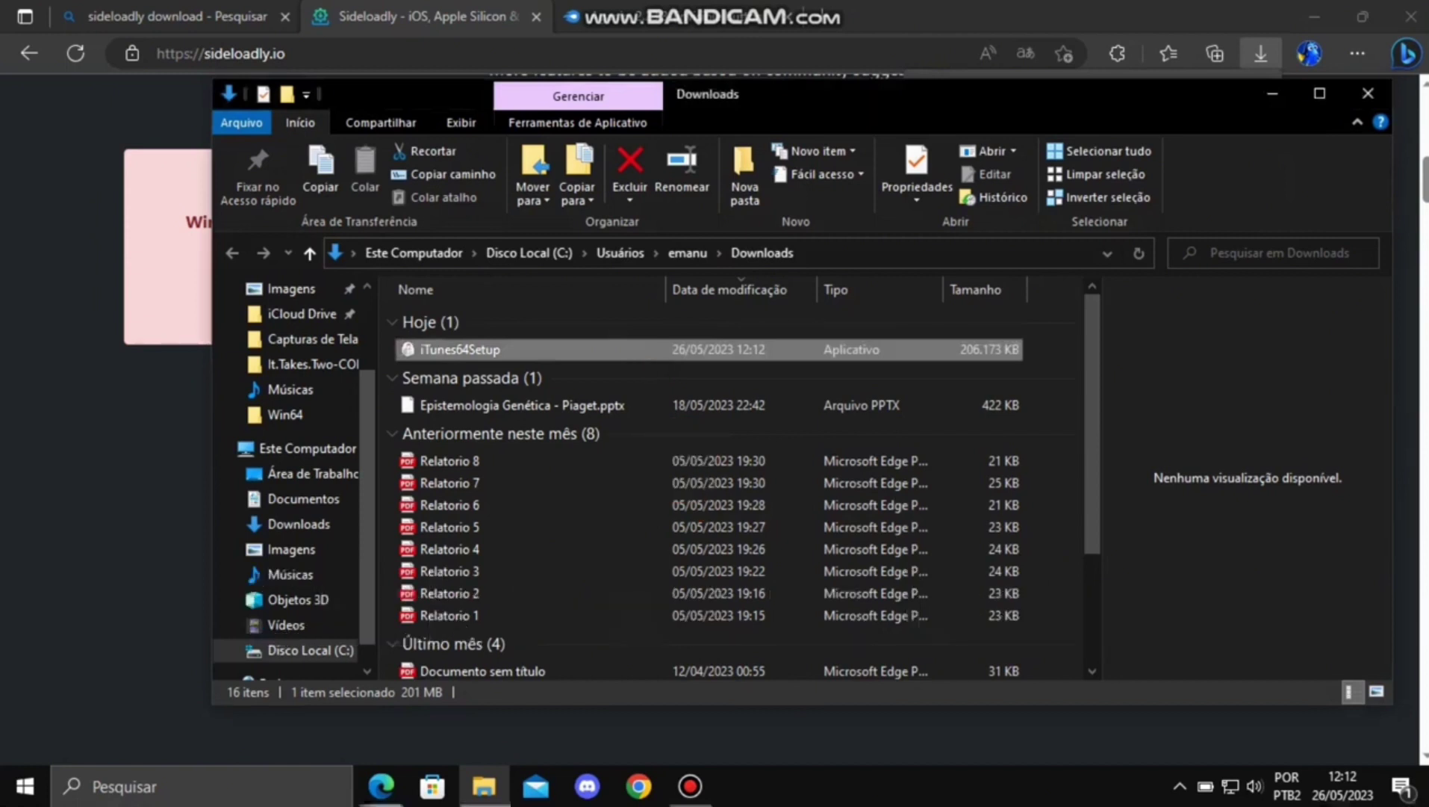
key("Return")
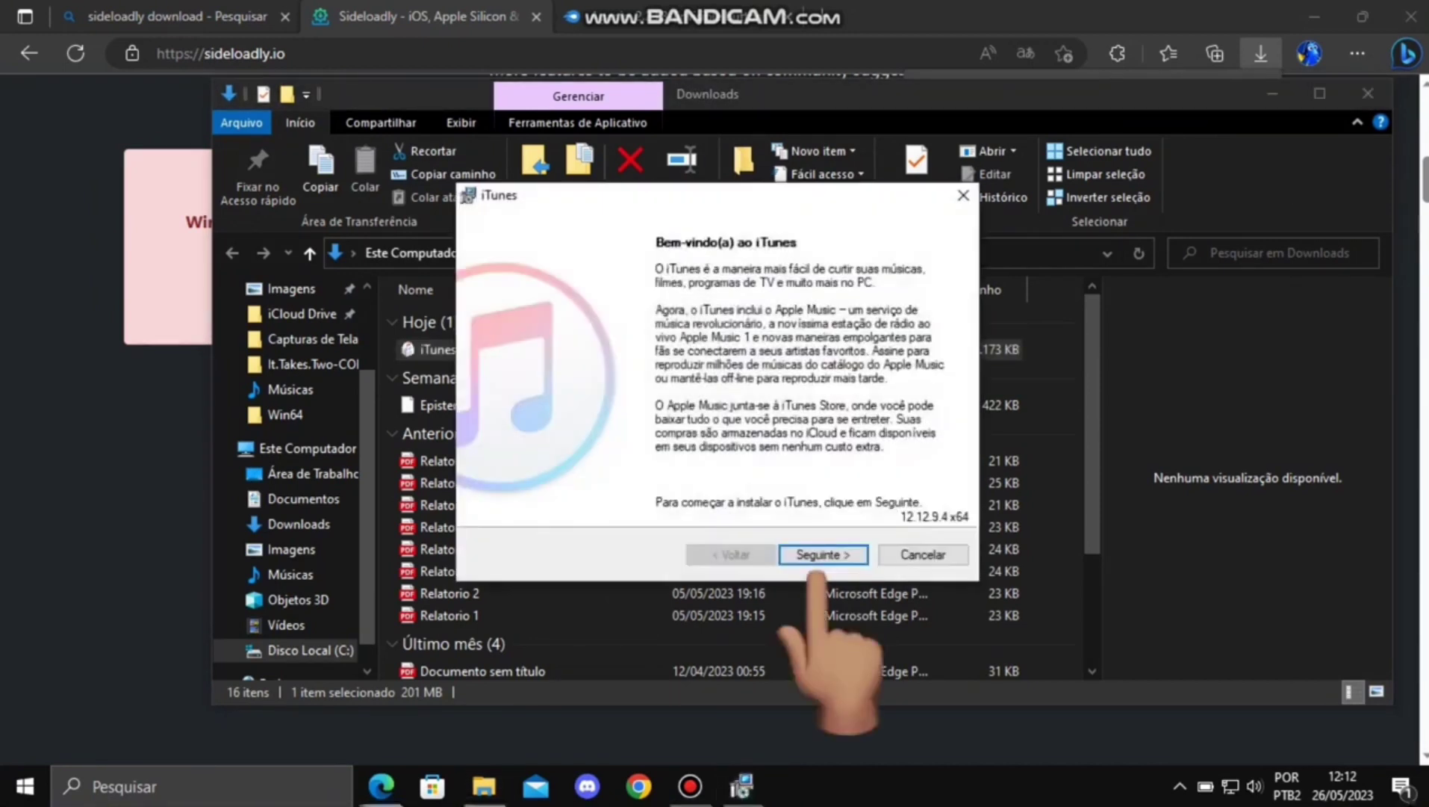
left_click(821, 554)
left_click(821, 555)
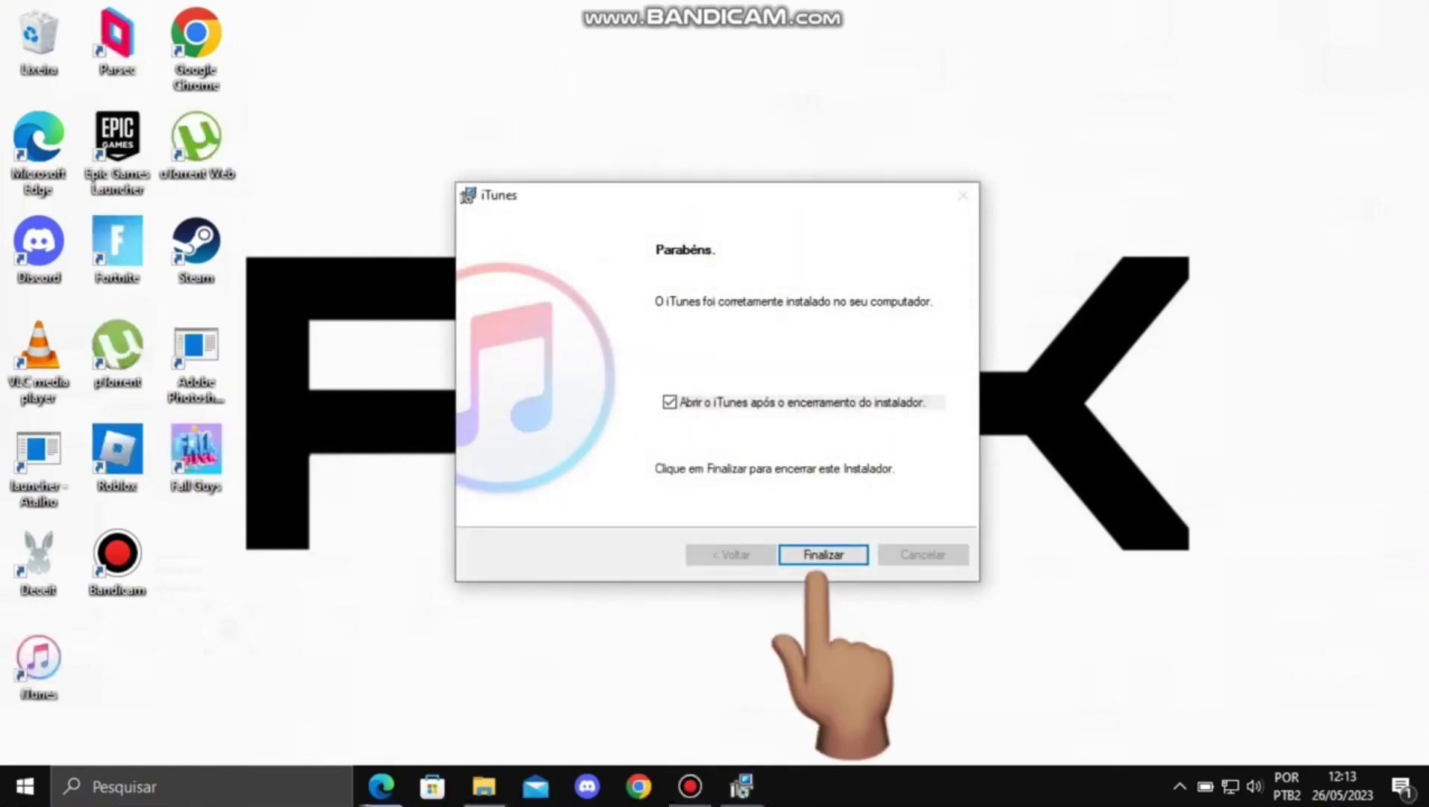
left_click(823, 554)
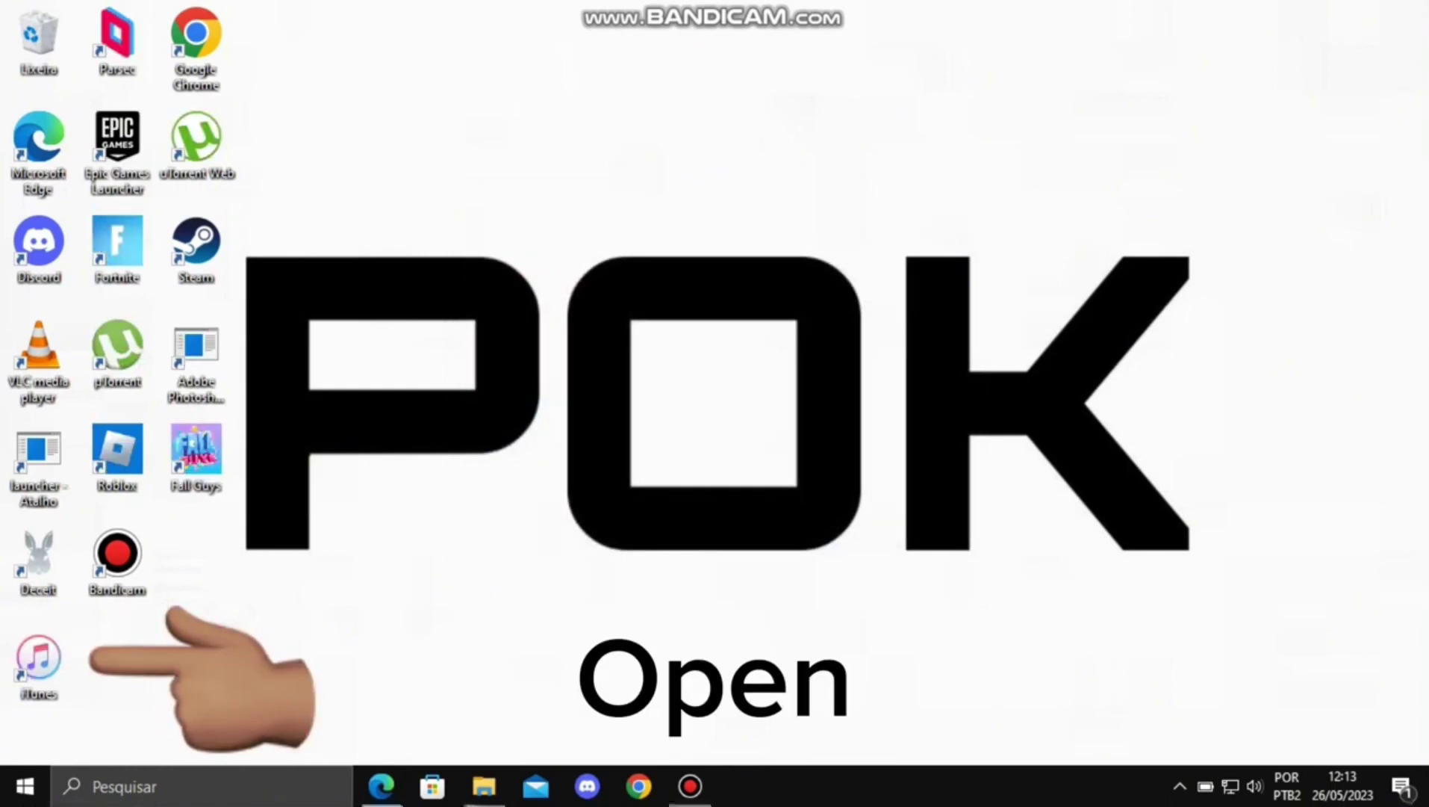
double_click(39, 665)
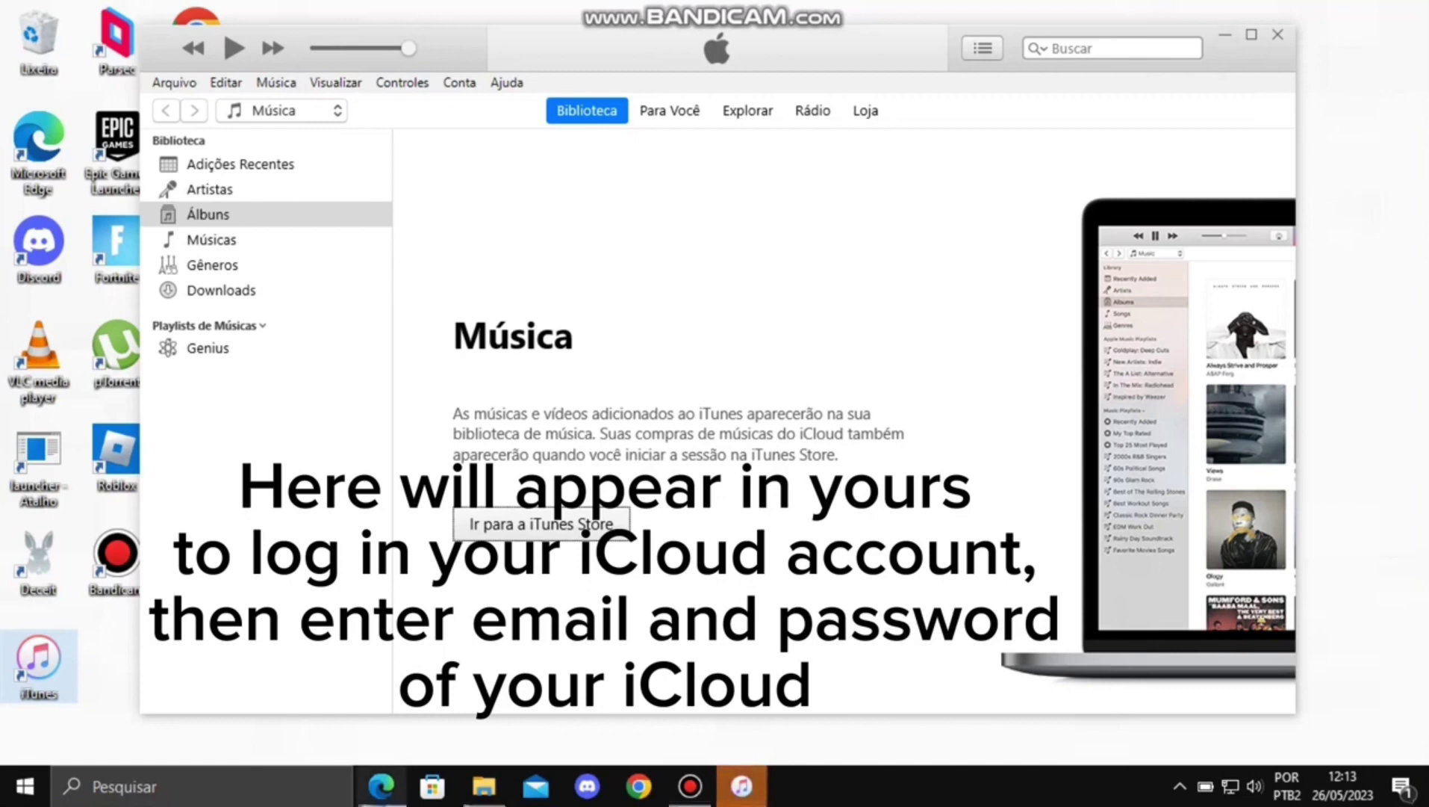
Switch back to Microsoft Edge and download the Windows 64-bit version of Sideloadly
mouse_move(381, 785)
left_click(380, 785)
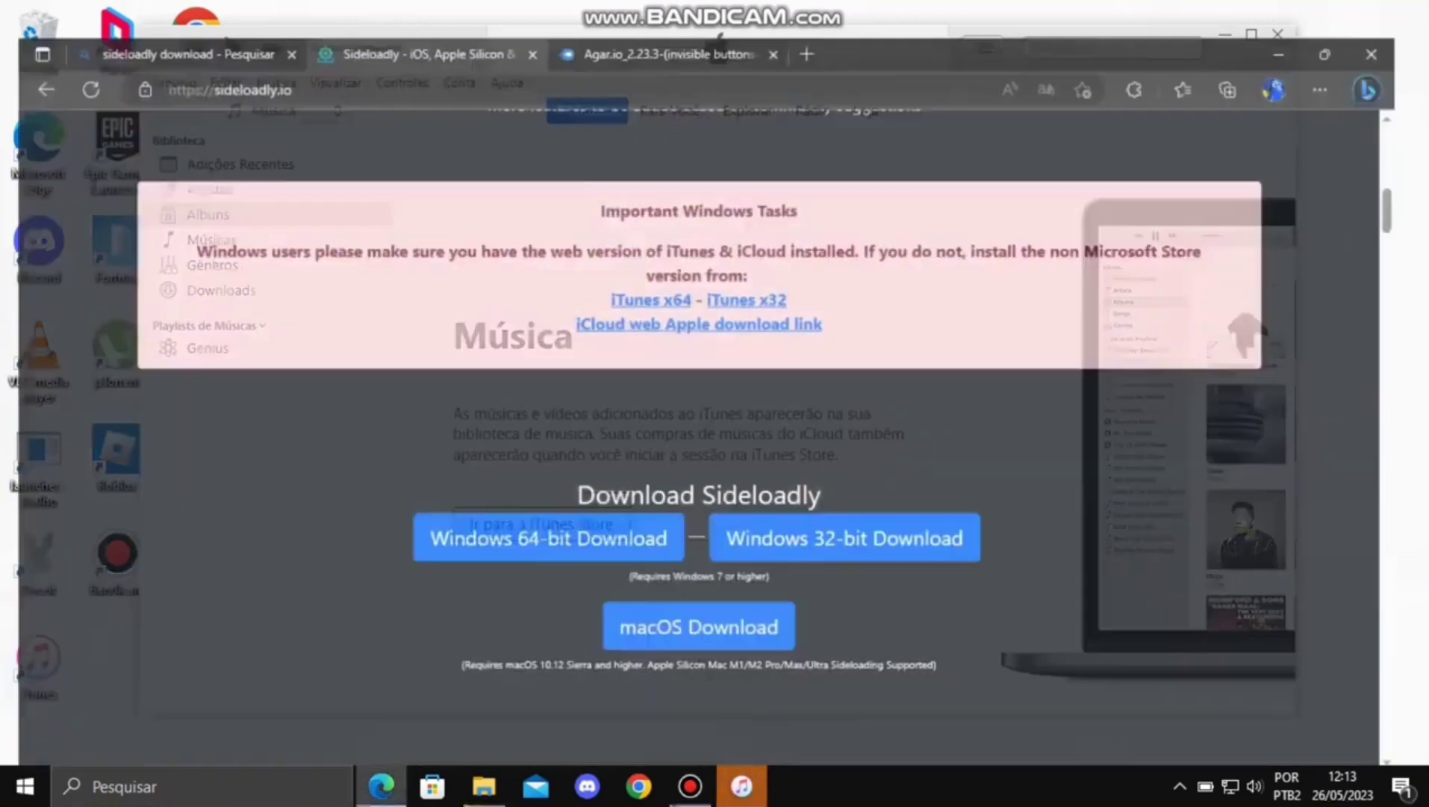
left_click(562, 523)
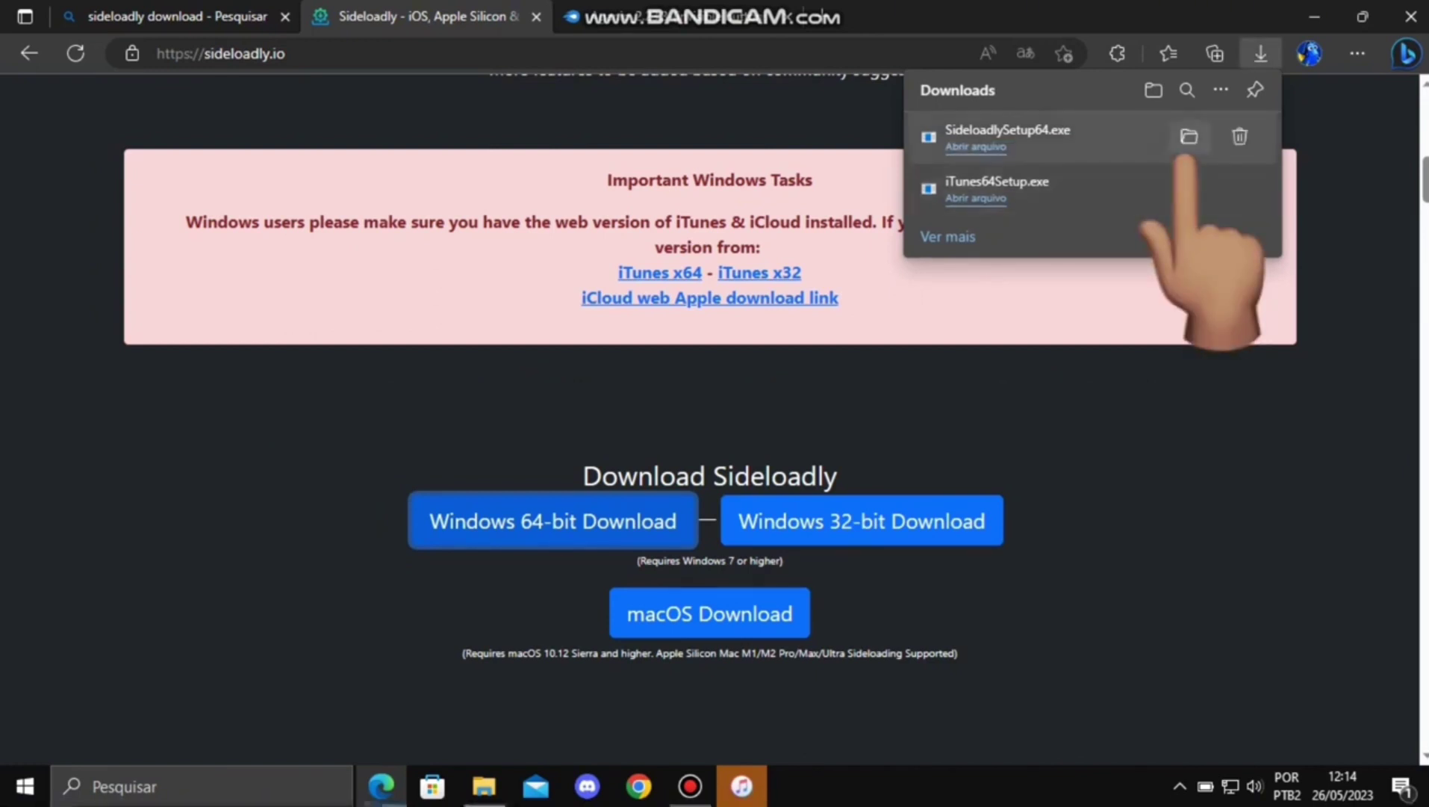
Install Sideloadly from SideloadlySetup64 in the default folder, ignoring the sideloadlydaemon.exe write error, finish with launch and desktop shortcut enabled, and minimize the other windows
left_click(1189, 136)
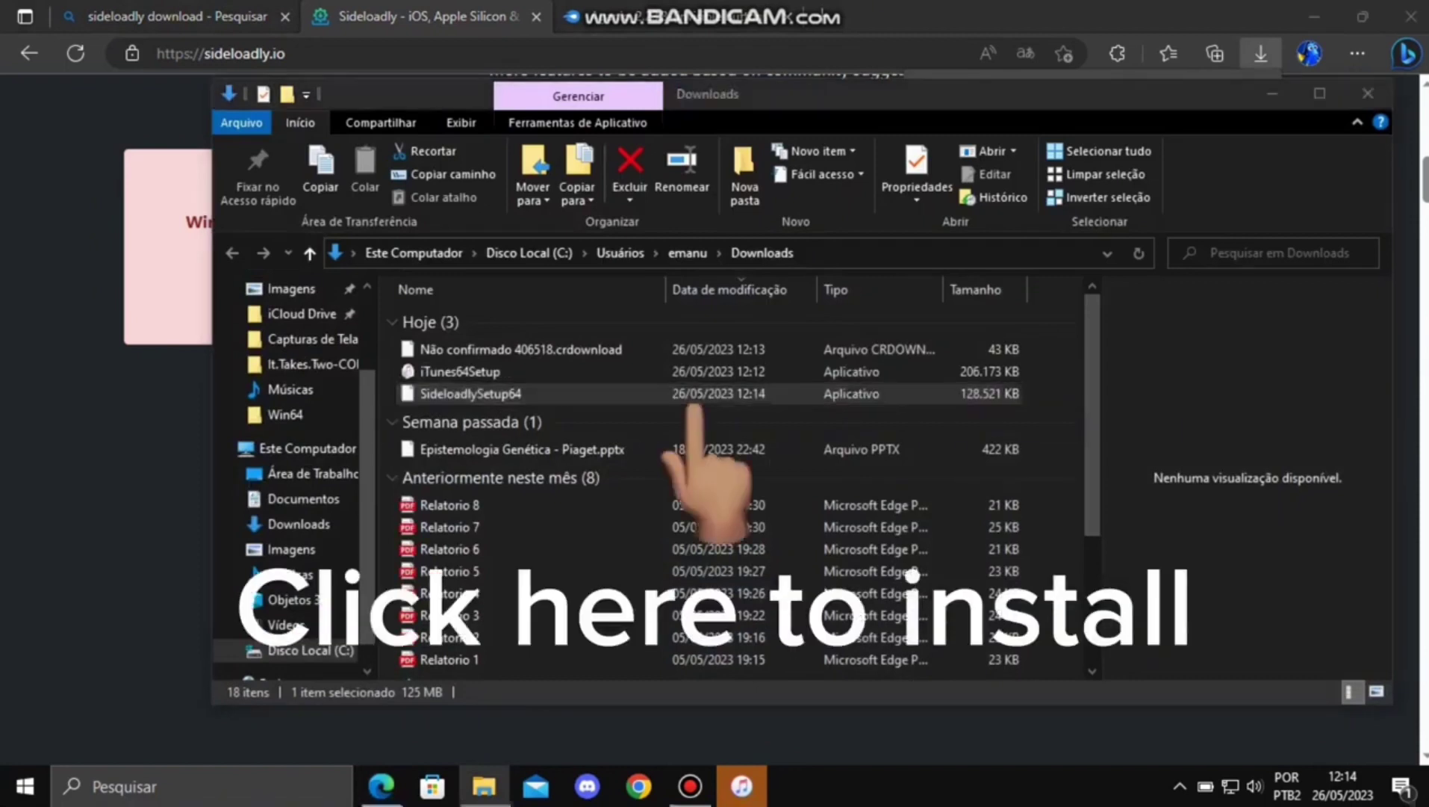
double_click(694, 396)
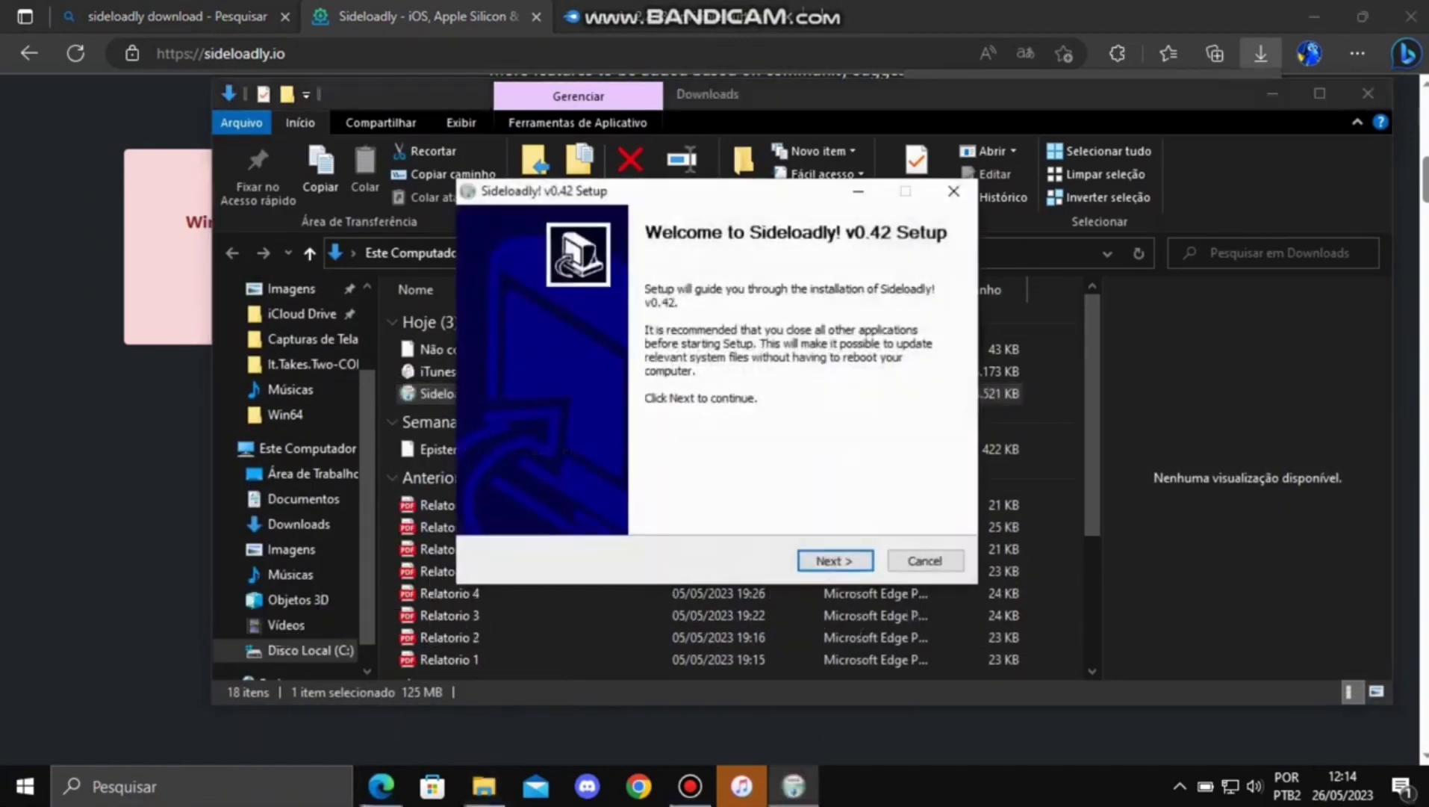
left_click(829, 568)
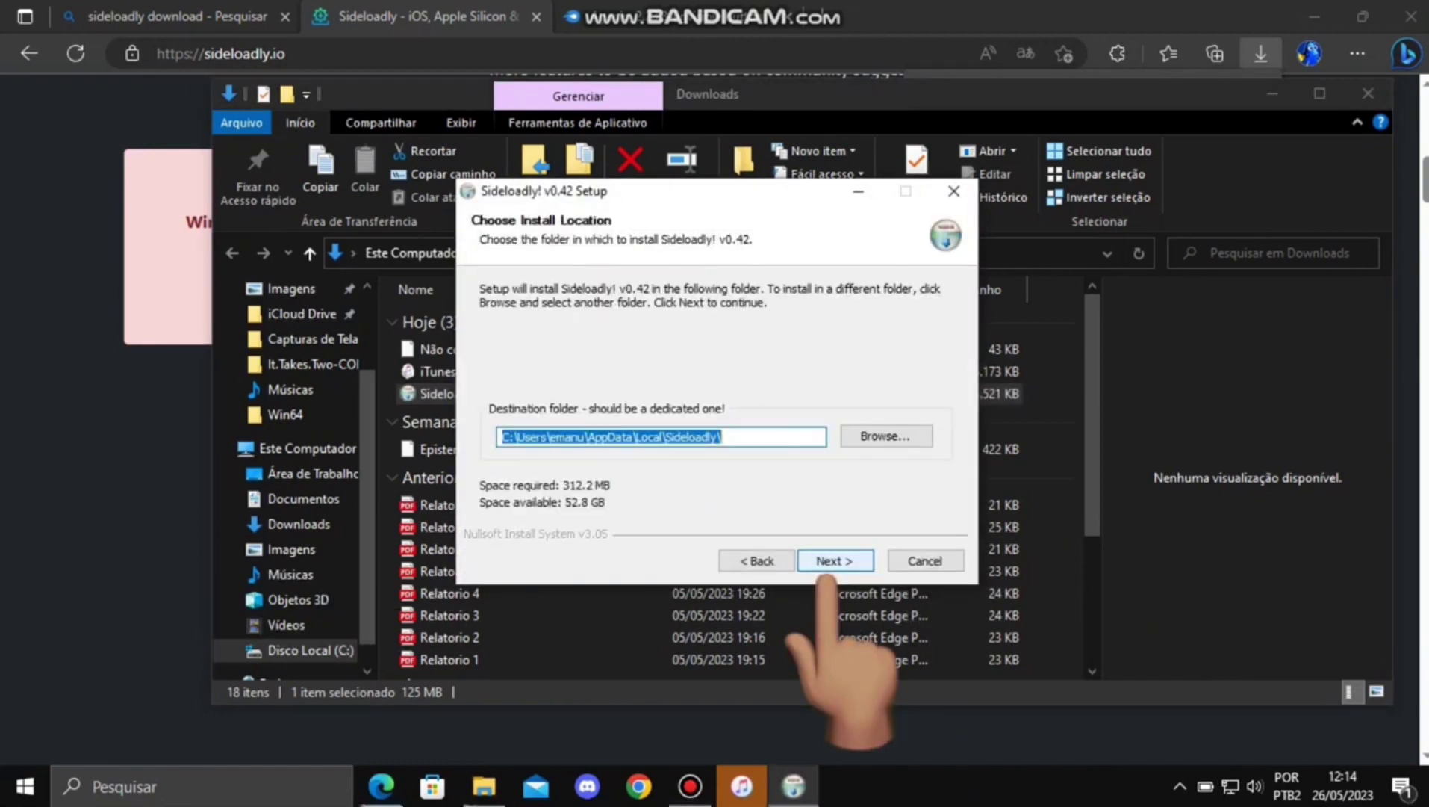
left_click(829, 566)
left_click(830, 564)
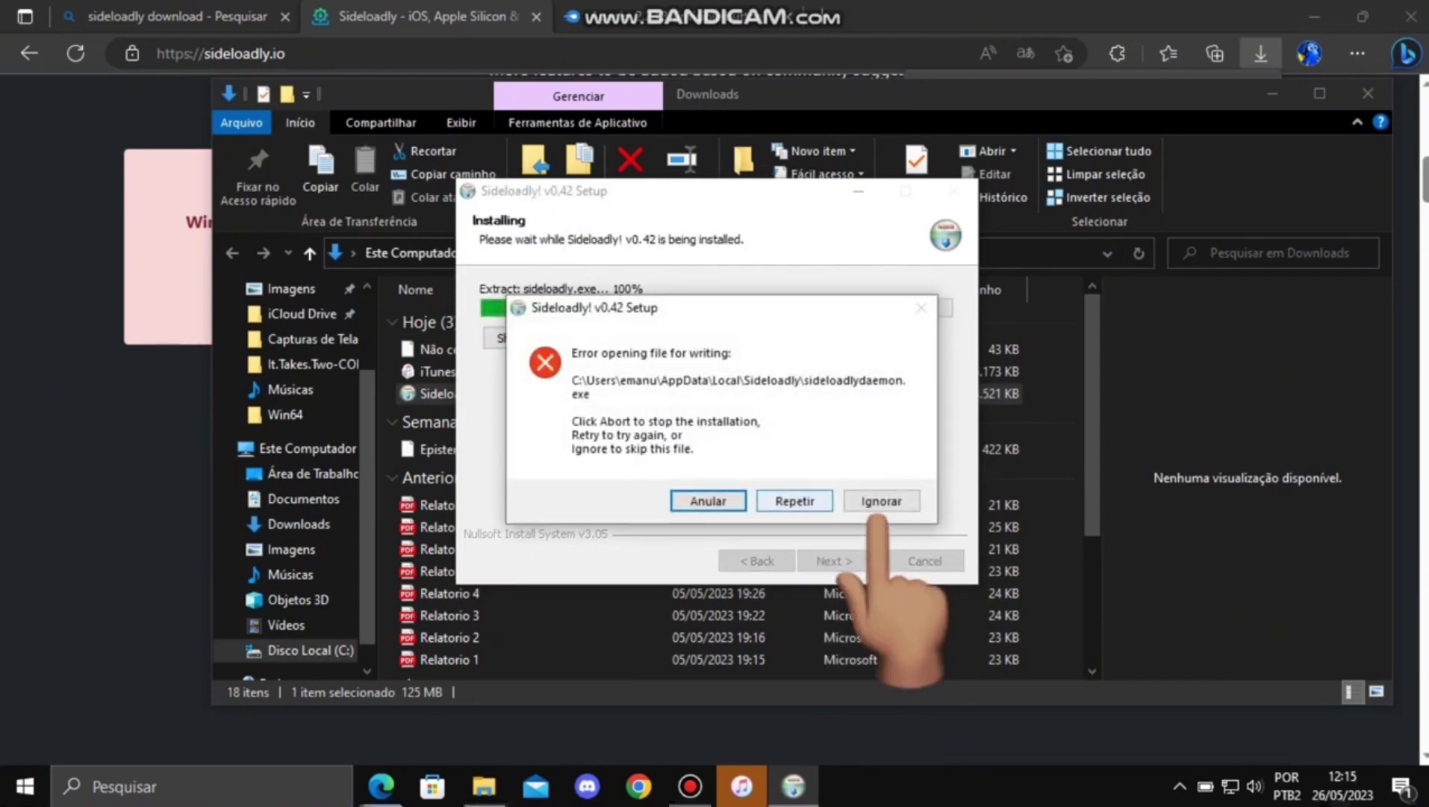
left_click(881, 500)
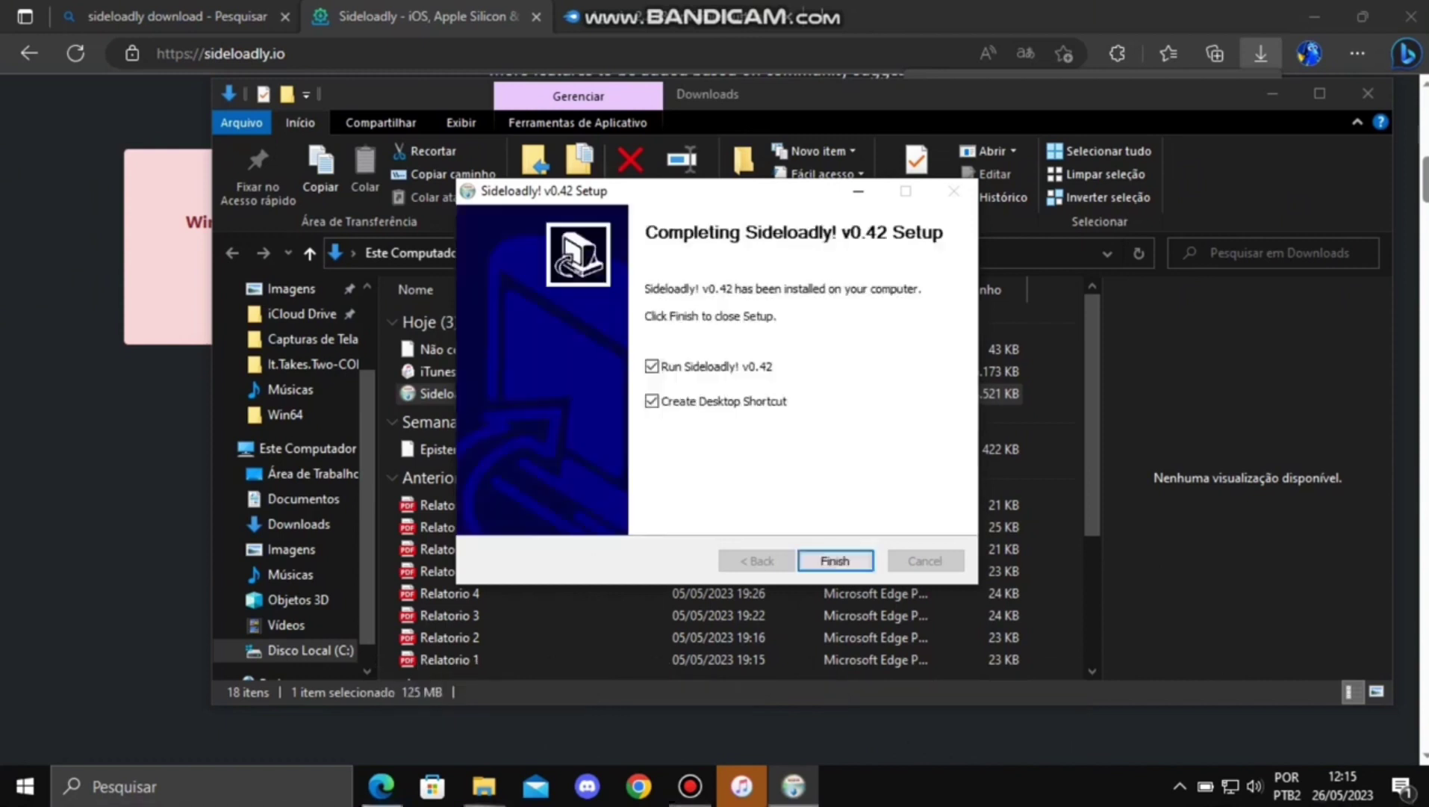
left_click(835, 560)
left_click(1314, 16)
left_click(1272, 93)
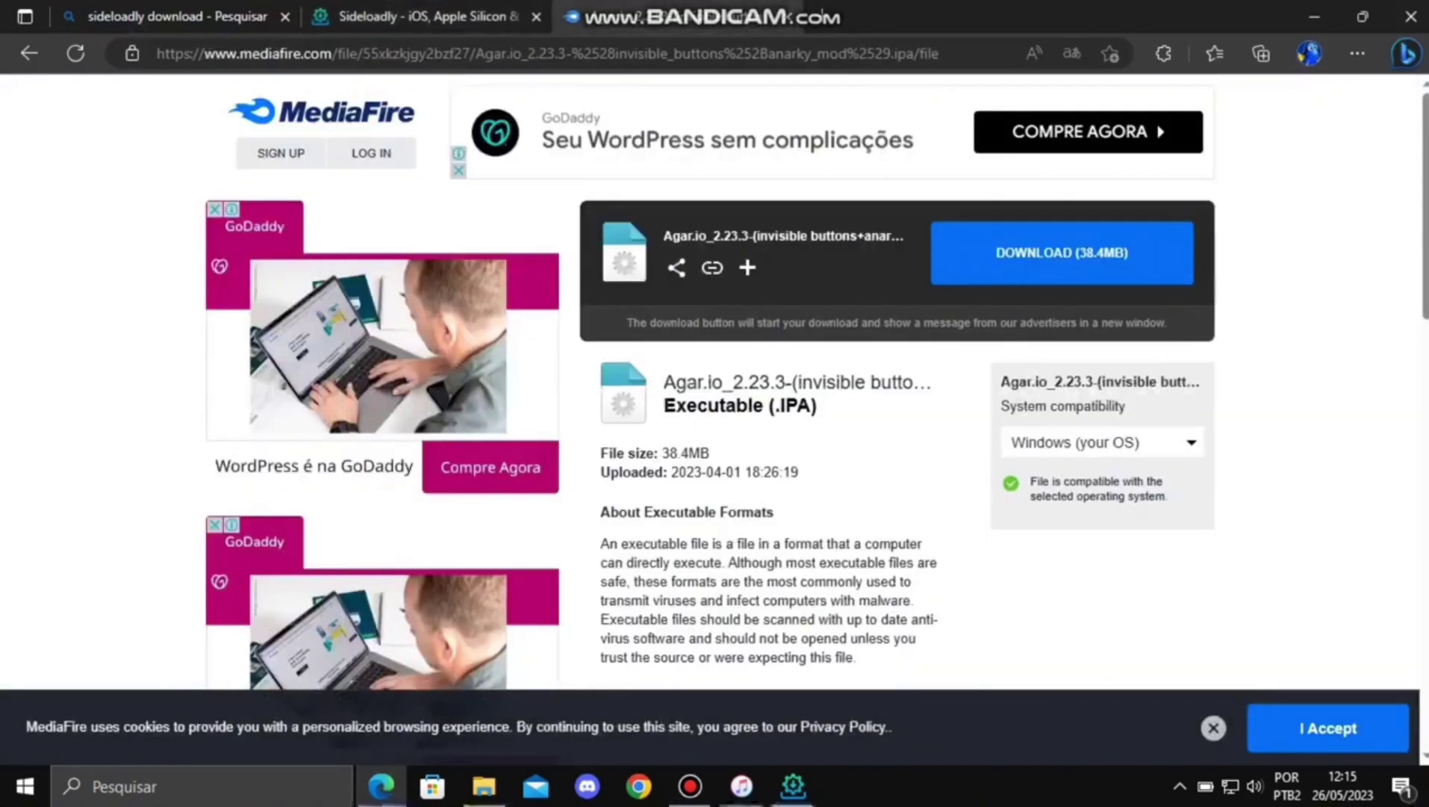
Download the Agar.io_2.23.3 IPA from its MediaFire page, dismiss the advert window, and show the file in its folder
left_click(1061, 254)
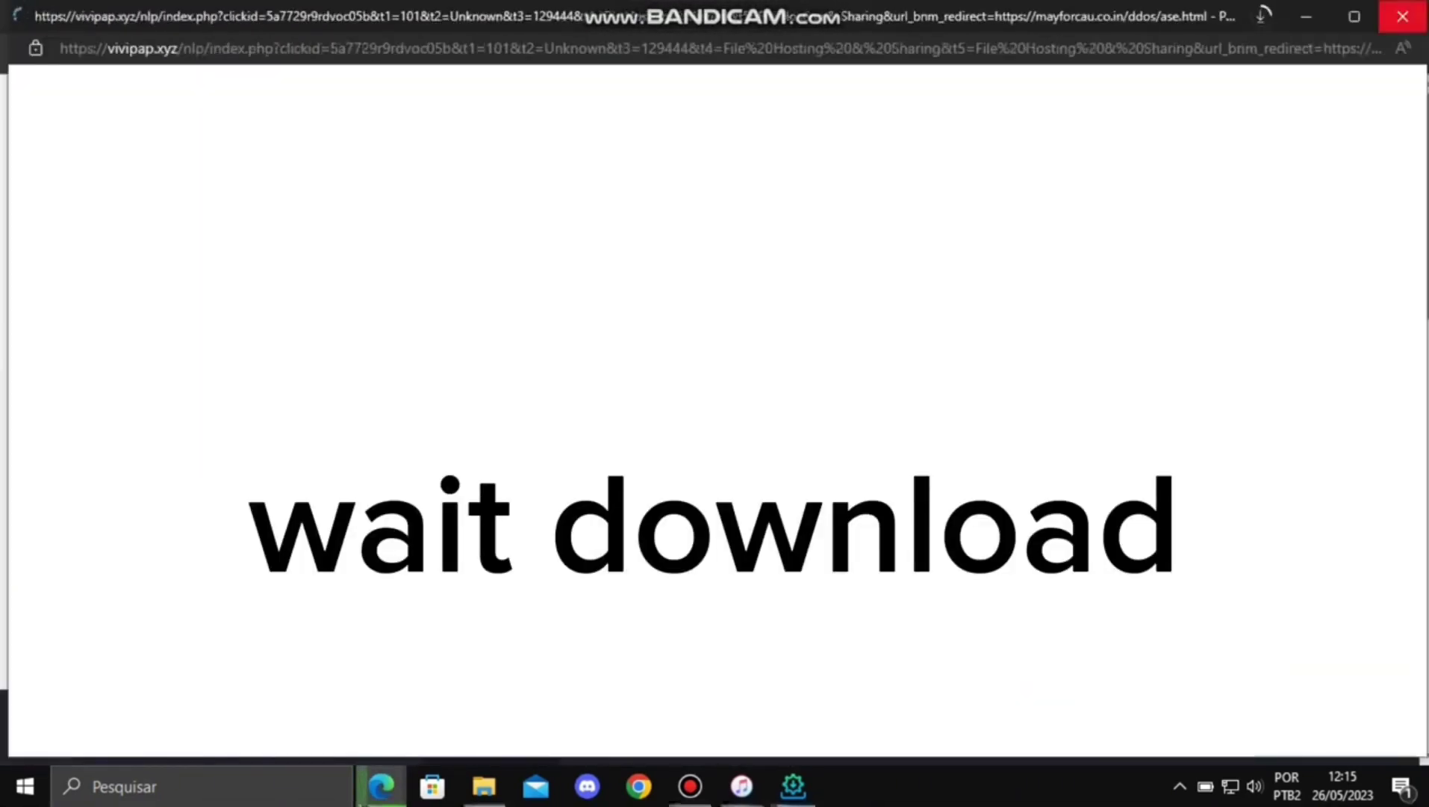
left_click(1306, 15)
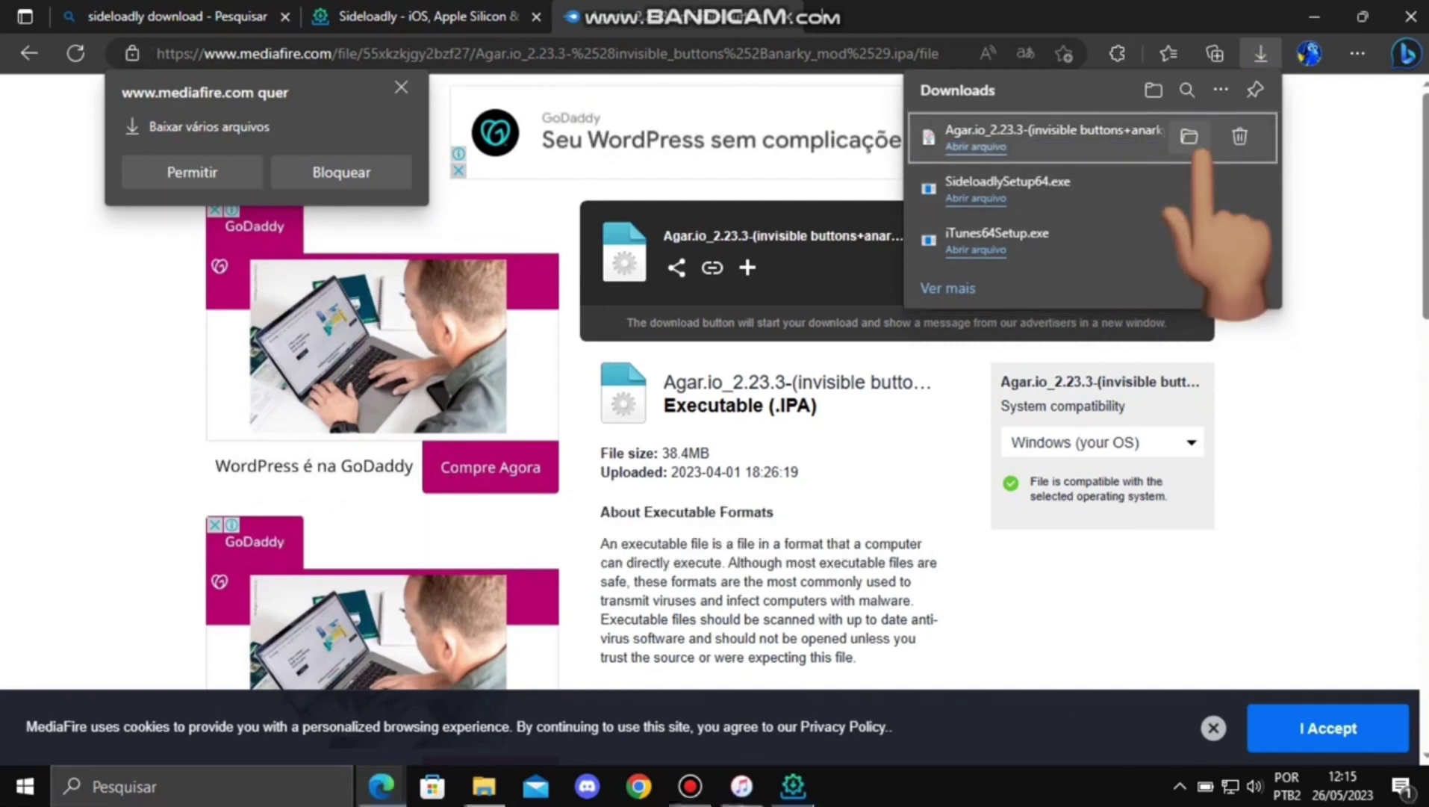
left_click(1190, 136)
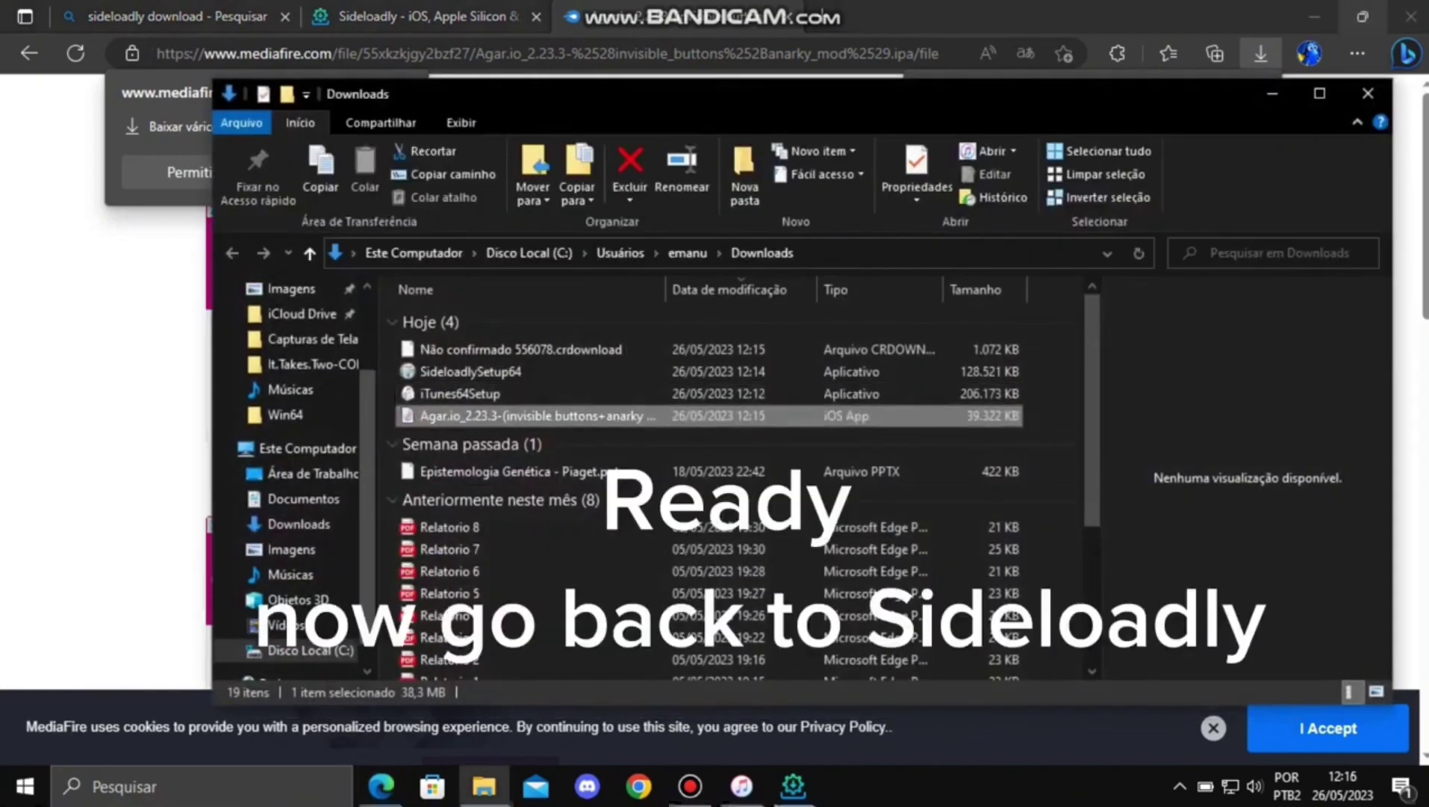
Switch to Sideloadly, load the Agar.io_2.23.3 (invisible buttons+anarky mod) IPA from Downloads, and start sideloading it to the connected iPhone
left_click(1314, 16)
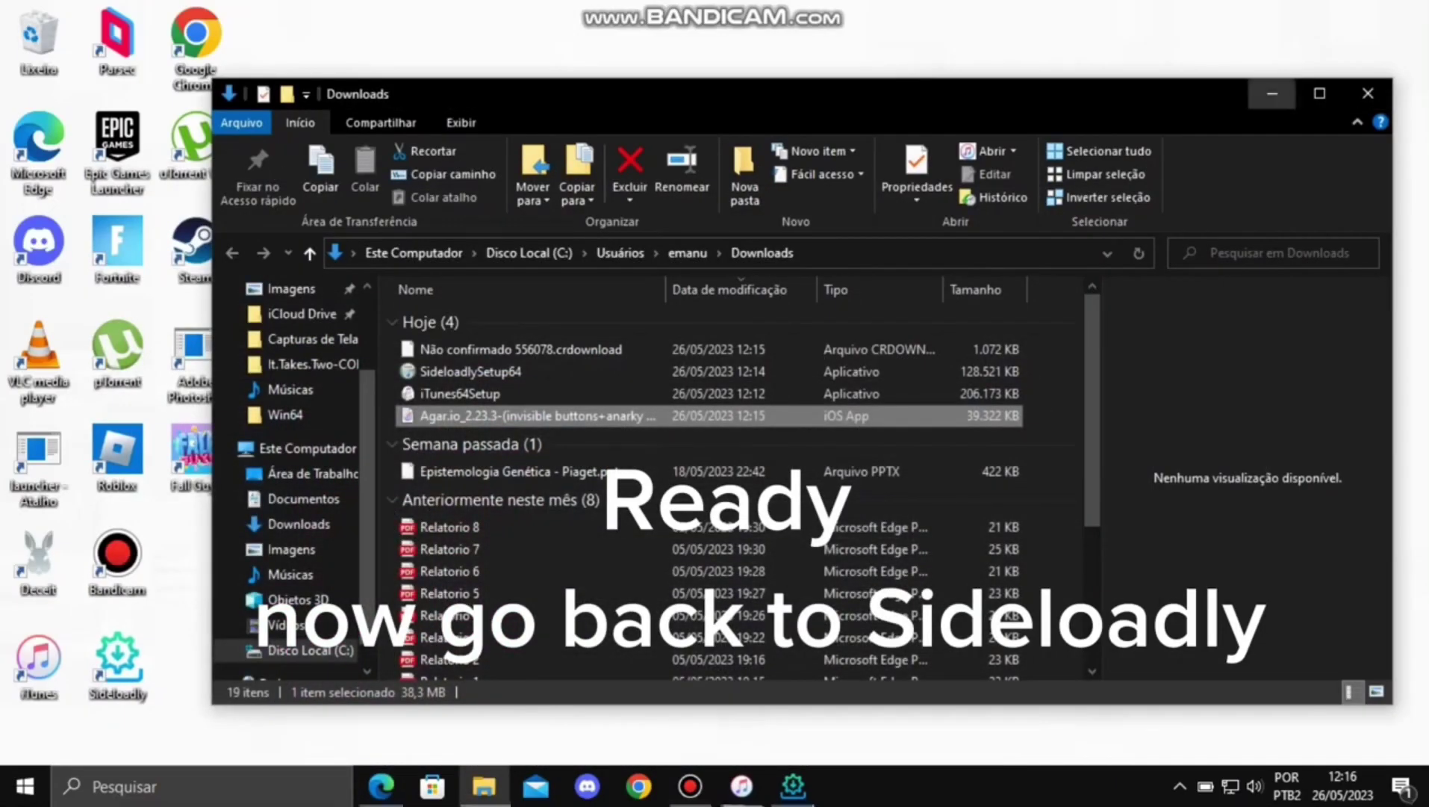
left_click(1273, 94)
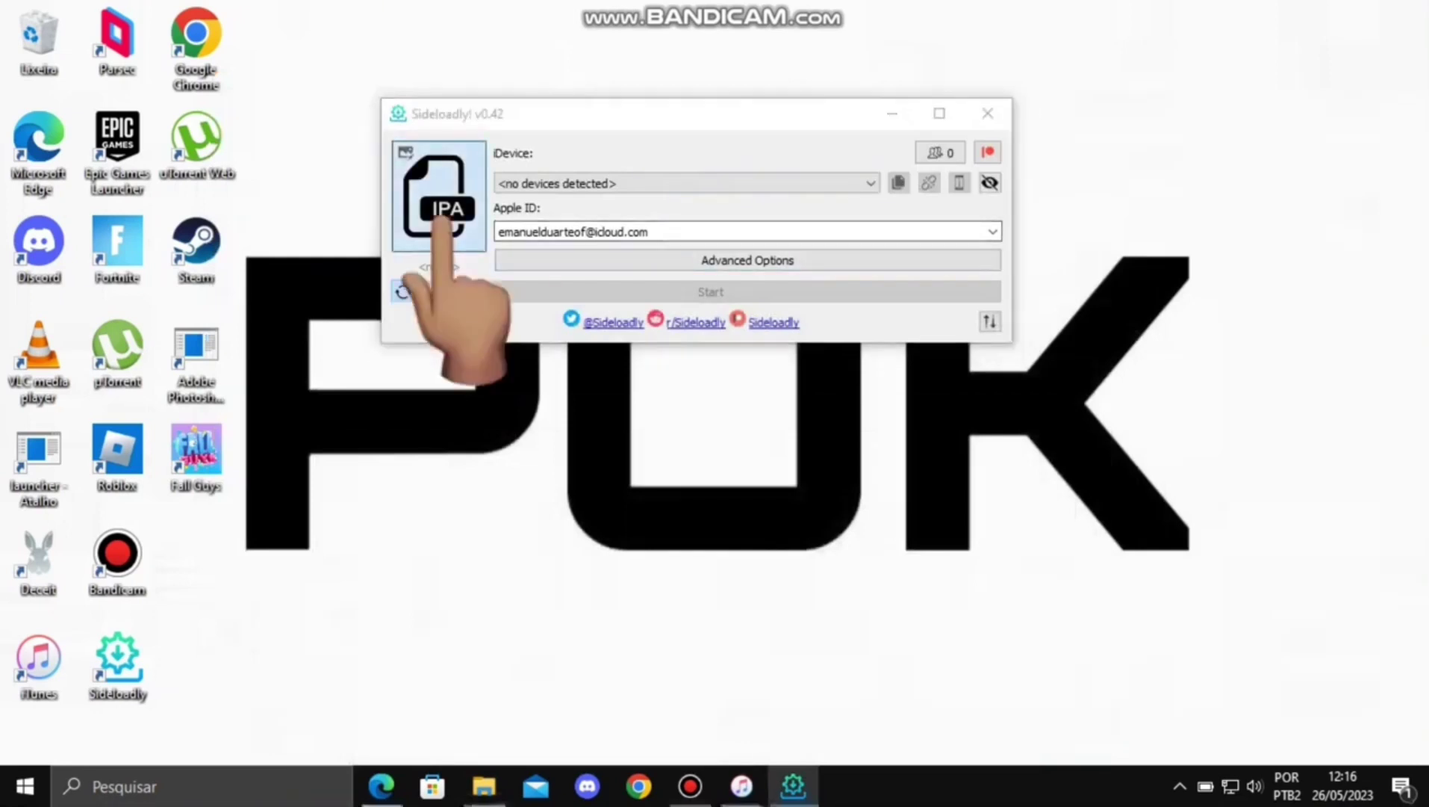
left_click(438, 198)
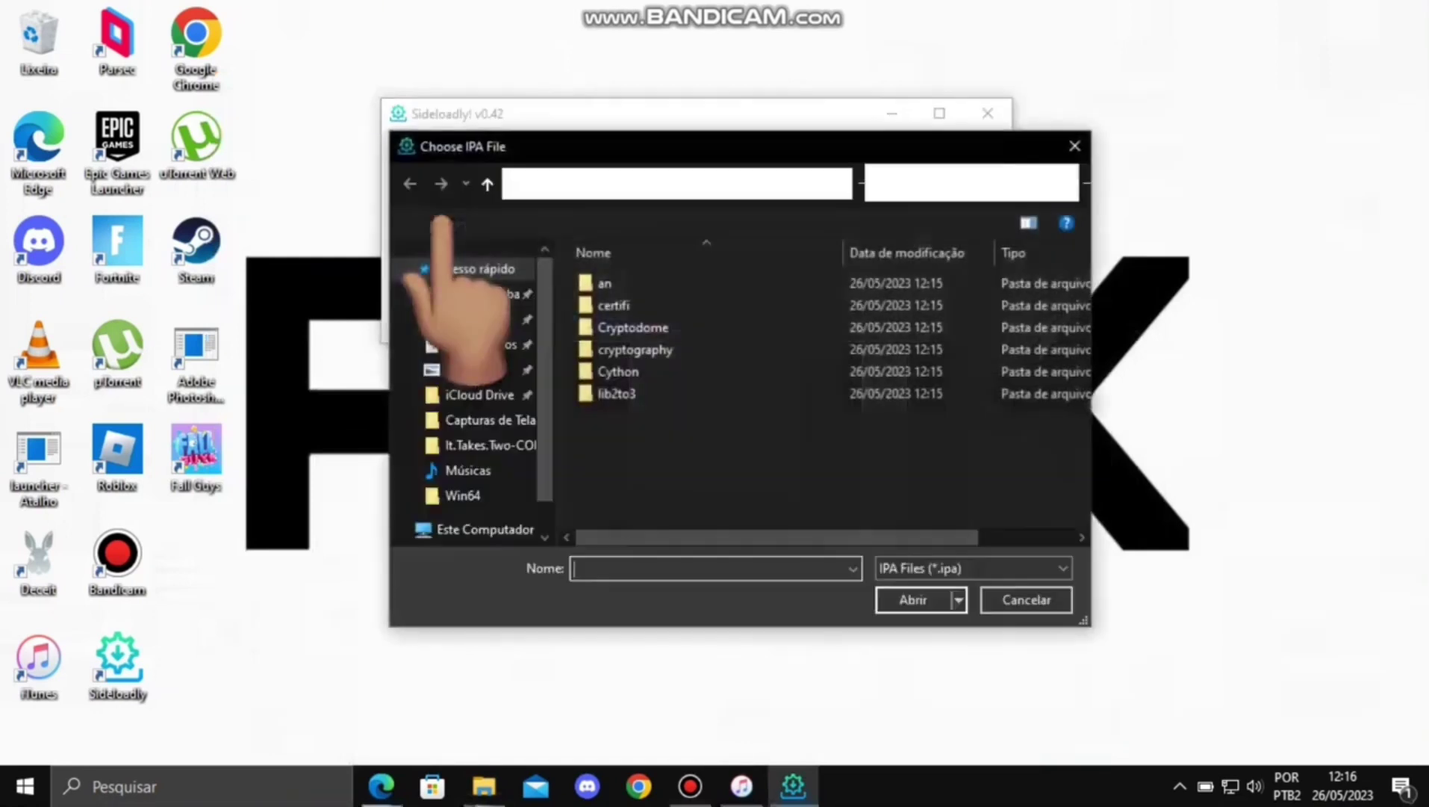
left_click(476, 318)
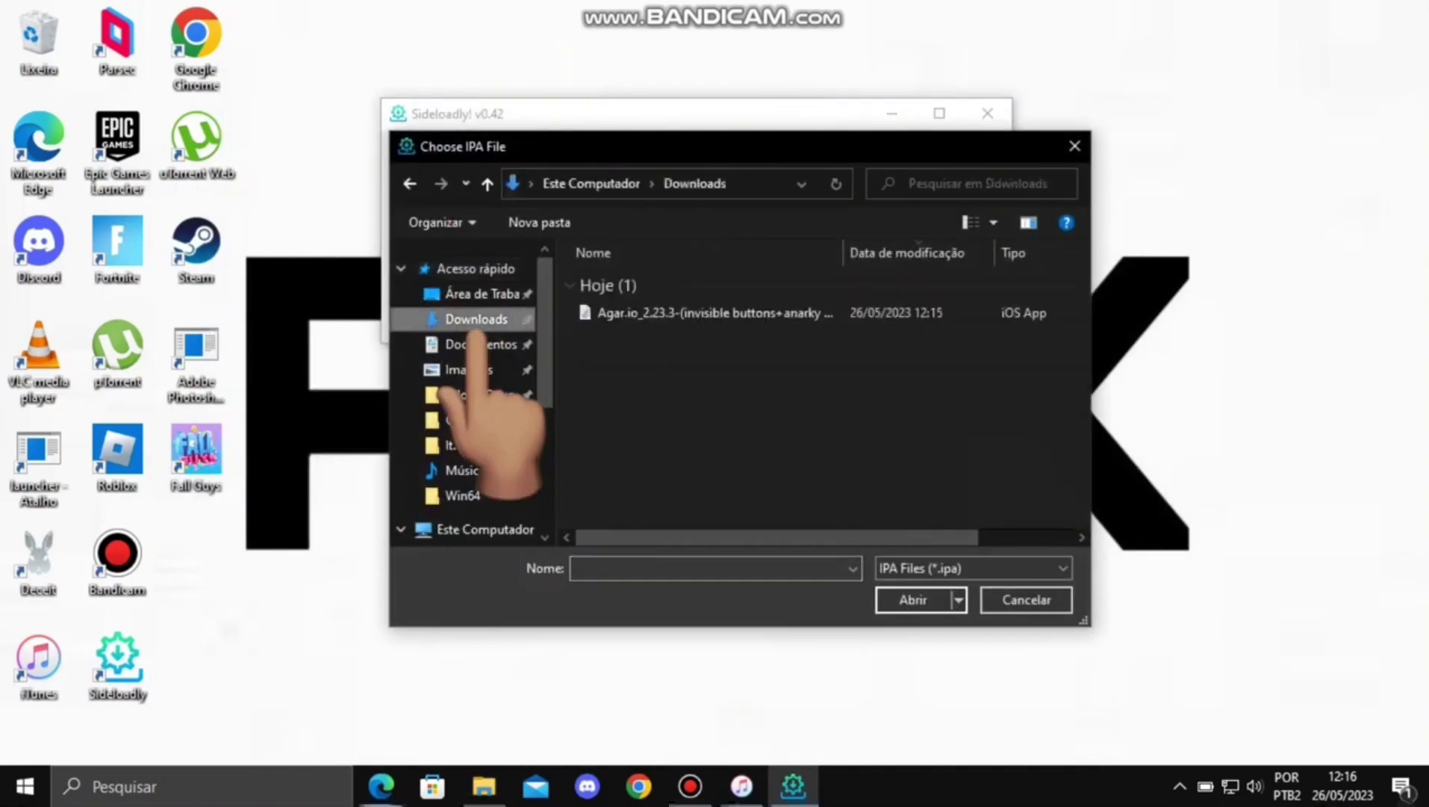
left_click(702, 312)
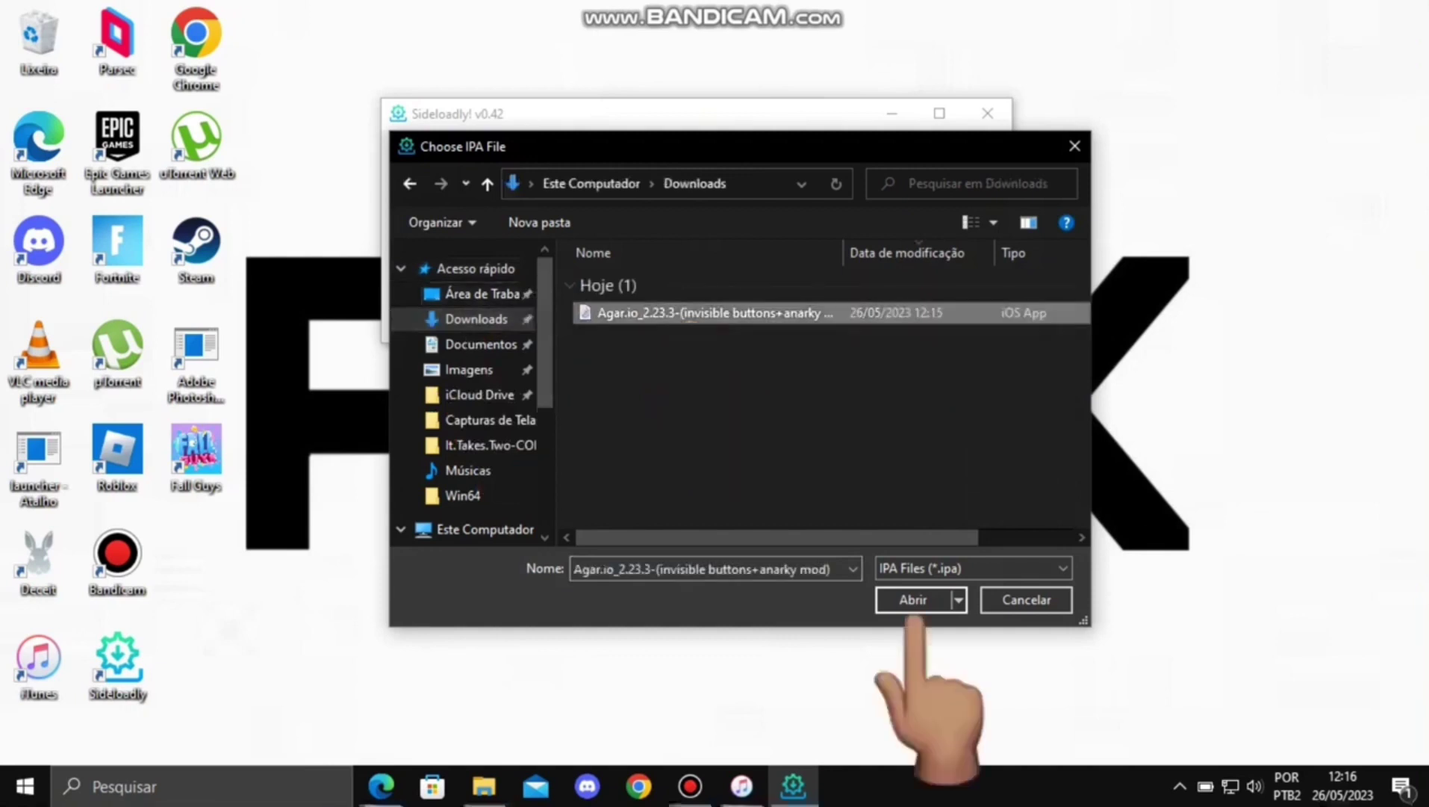
left_click(913, 600)
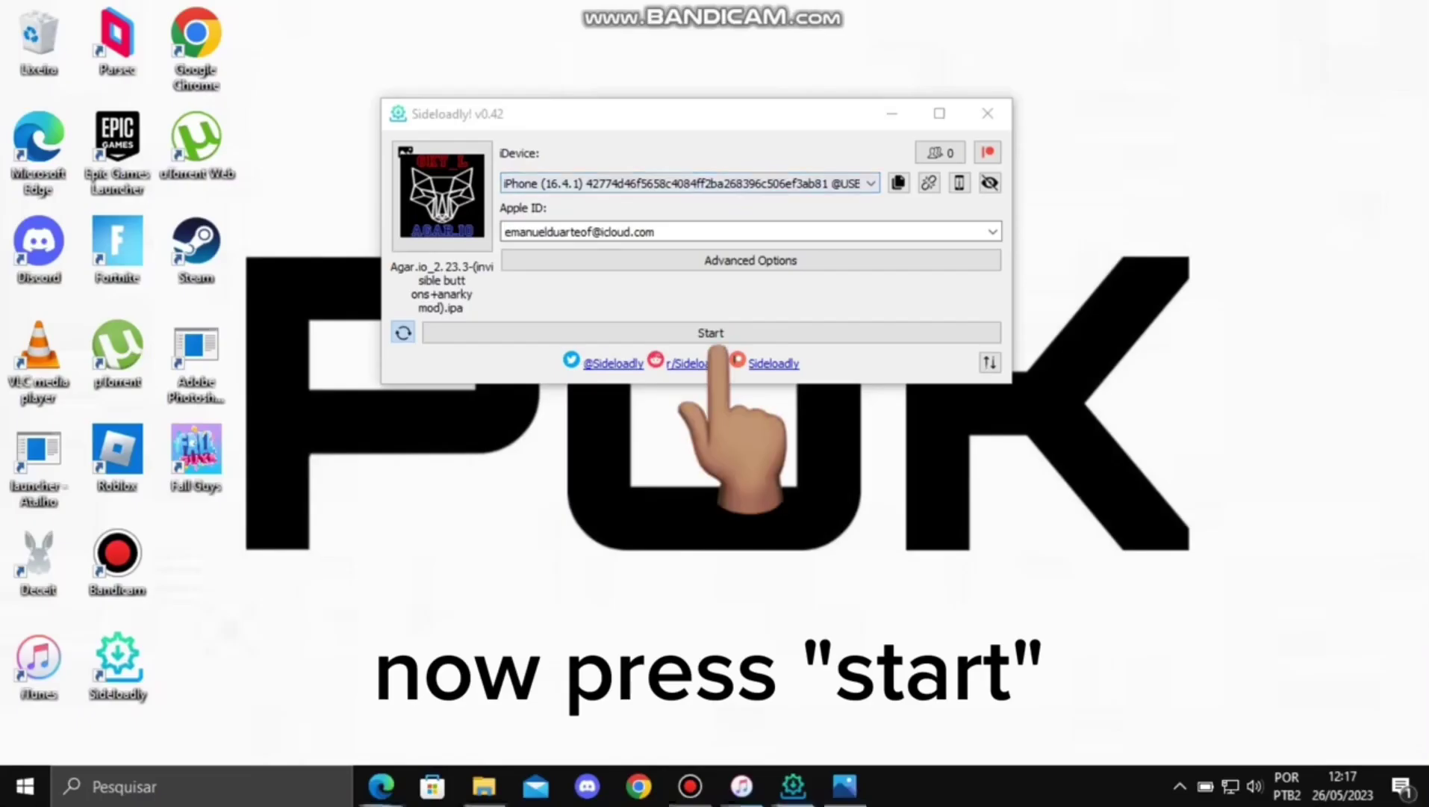
left_click_drag(81, 353, 473, 353)
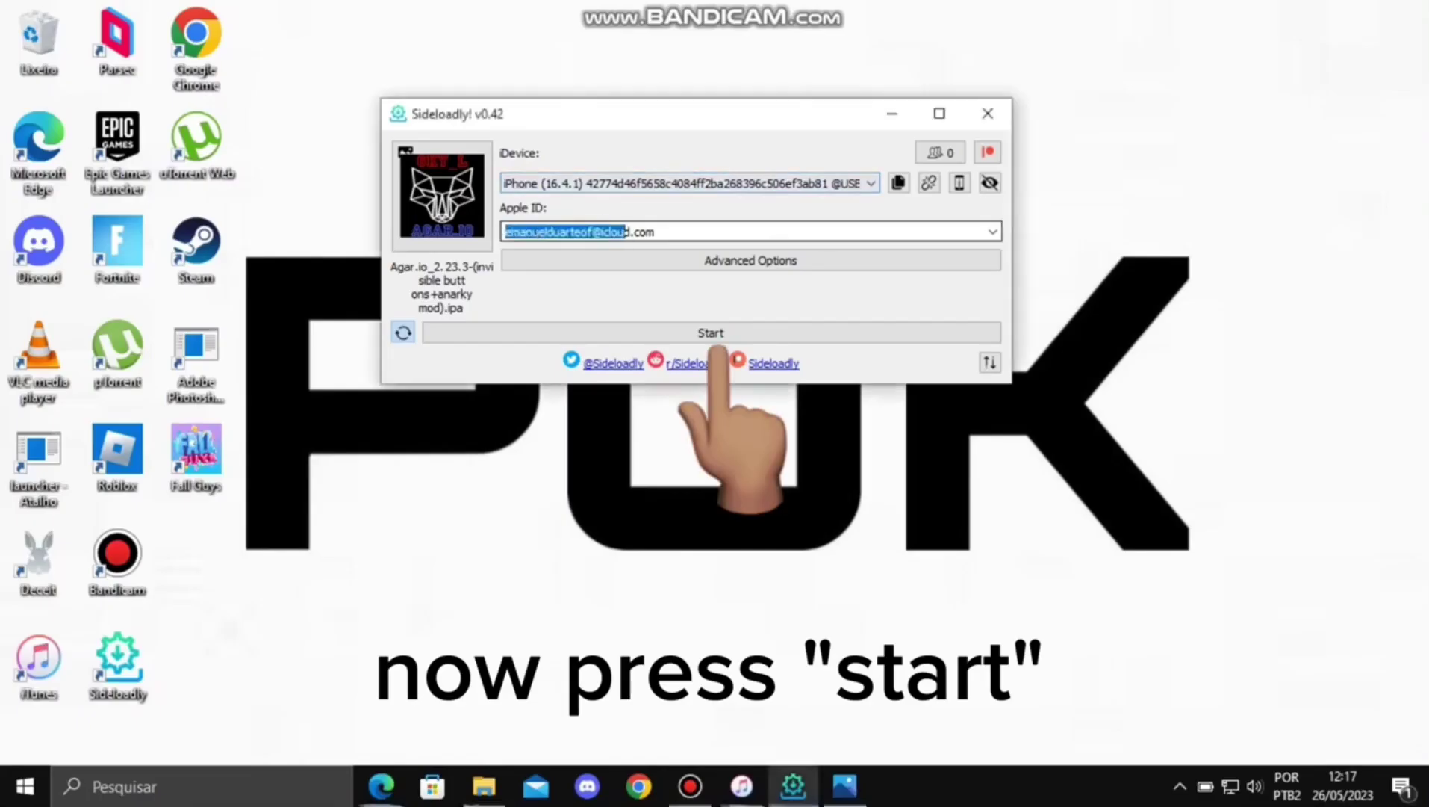
left_click(711, 333)
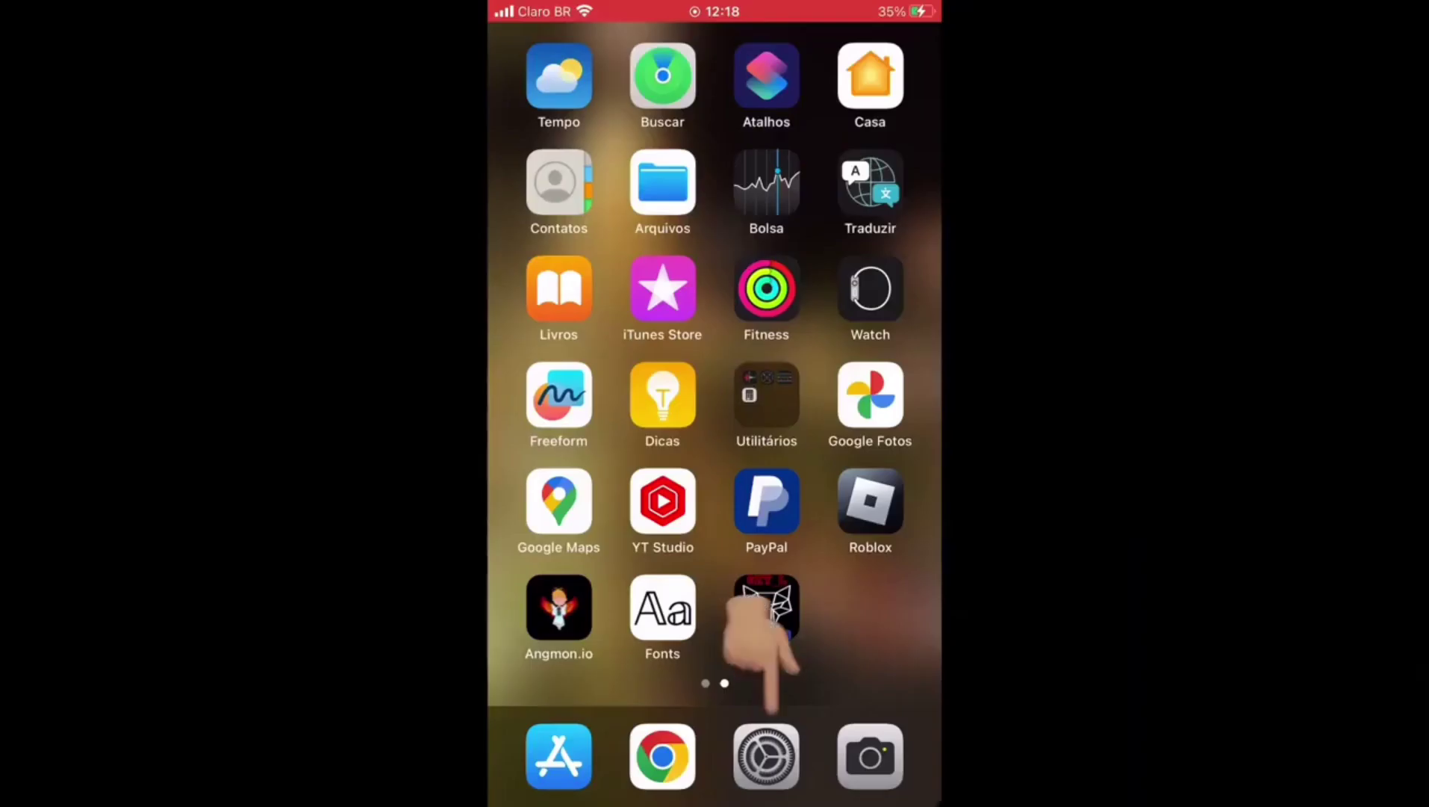
Open the VPN and device management page (Gestão de VPN e Dispositivo) within the iPhone's general settings
scroll(714, 438, "up", 3)
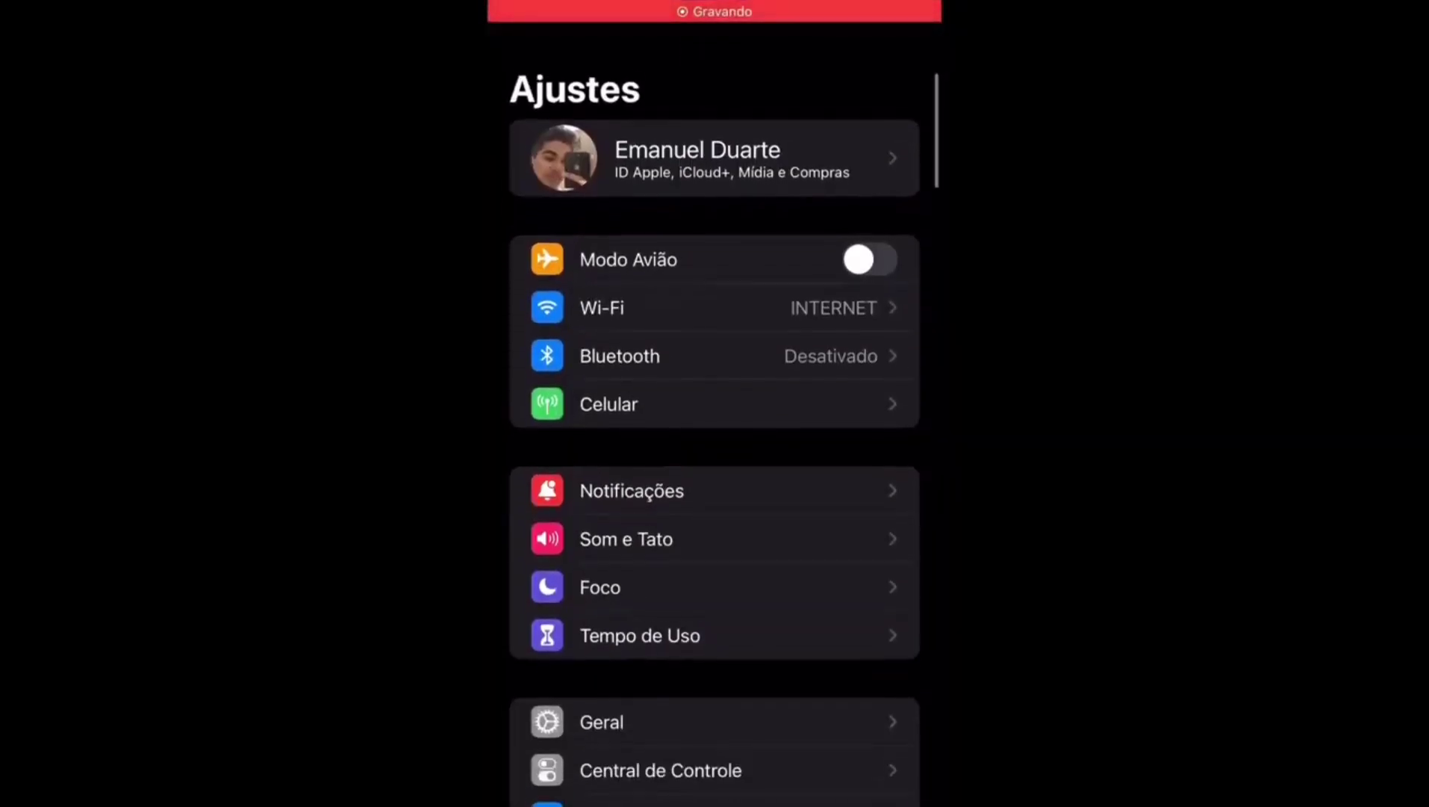
left_click(714, 730)
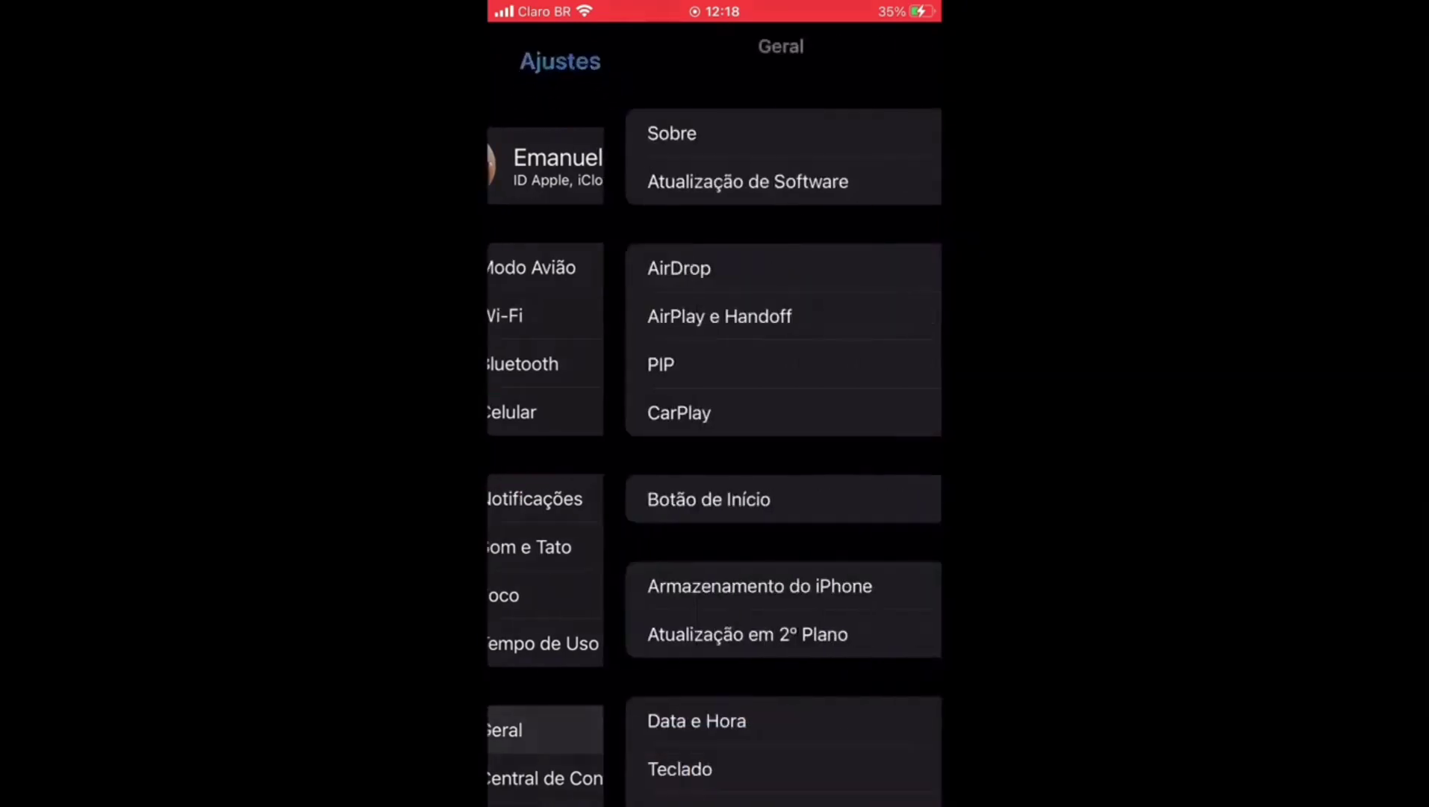
scroll(714, 439, "down", 2)
scroll(714, 448, "down", 5)
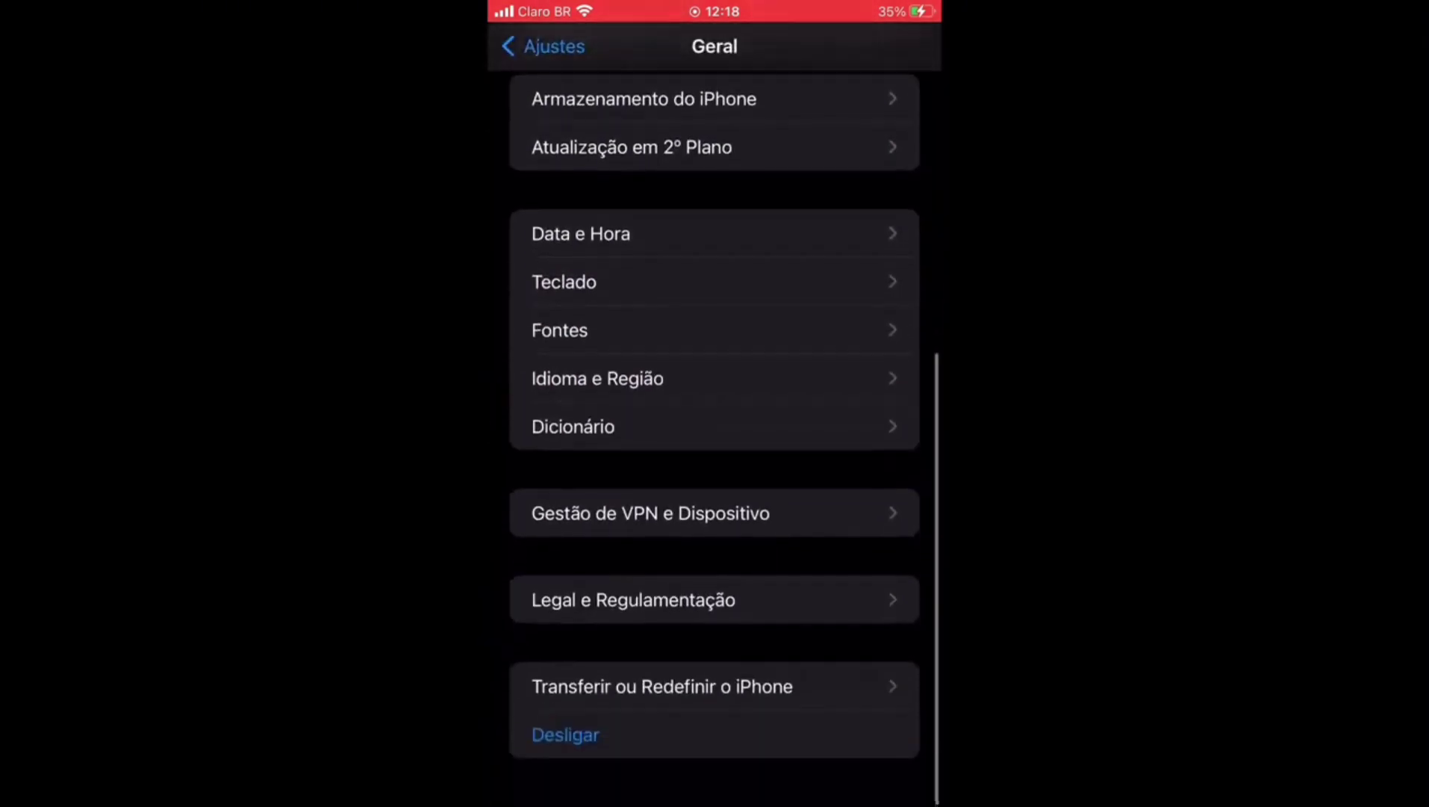
left_click(834, 520)
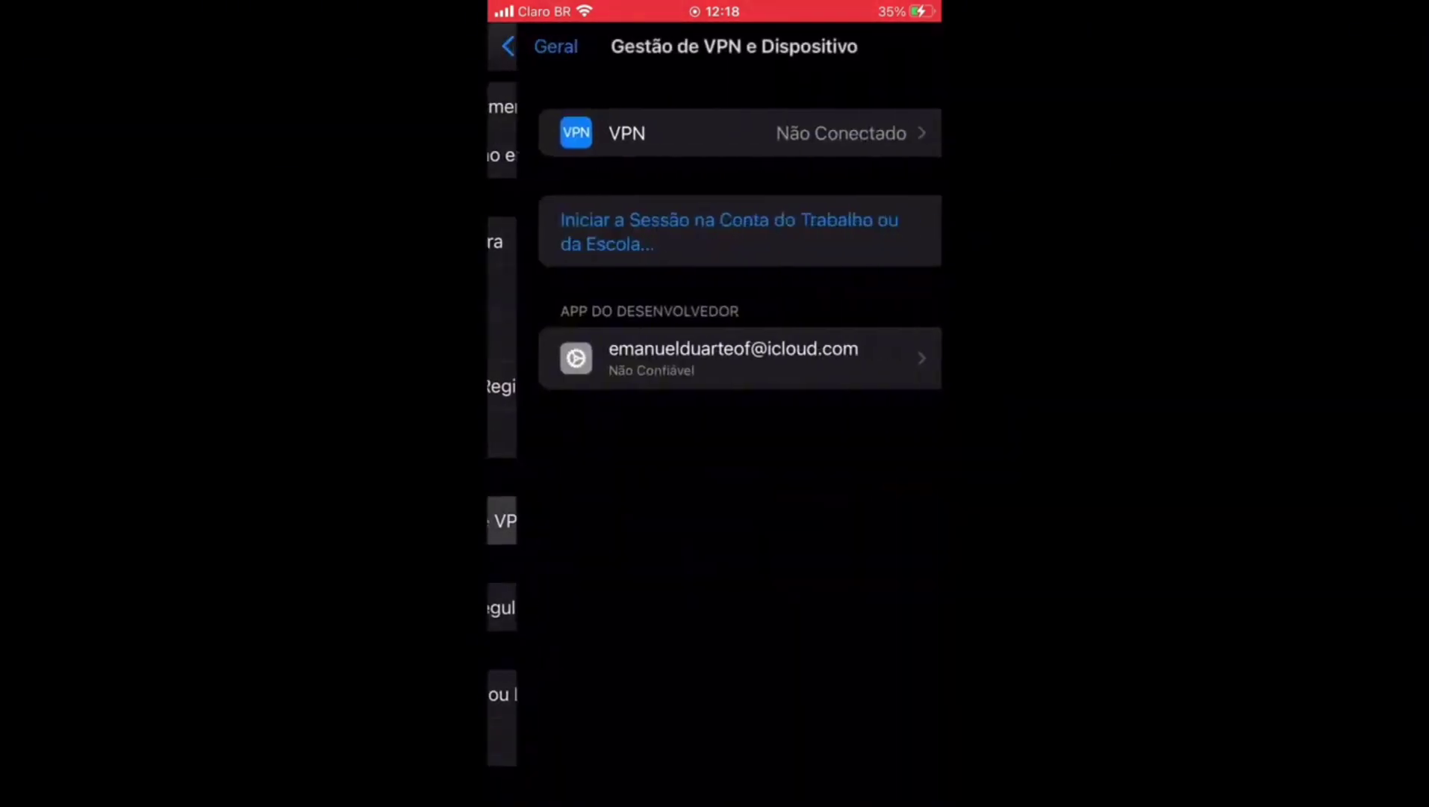
Trust the developer account that signed the sideloaded Agar.io app and confirm the trust
left_click(746, 362)
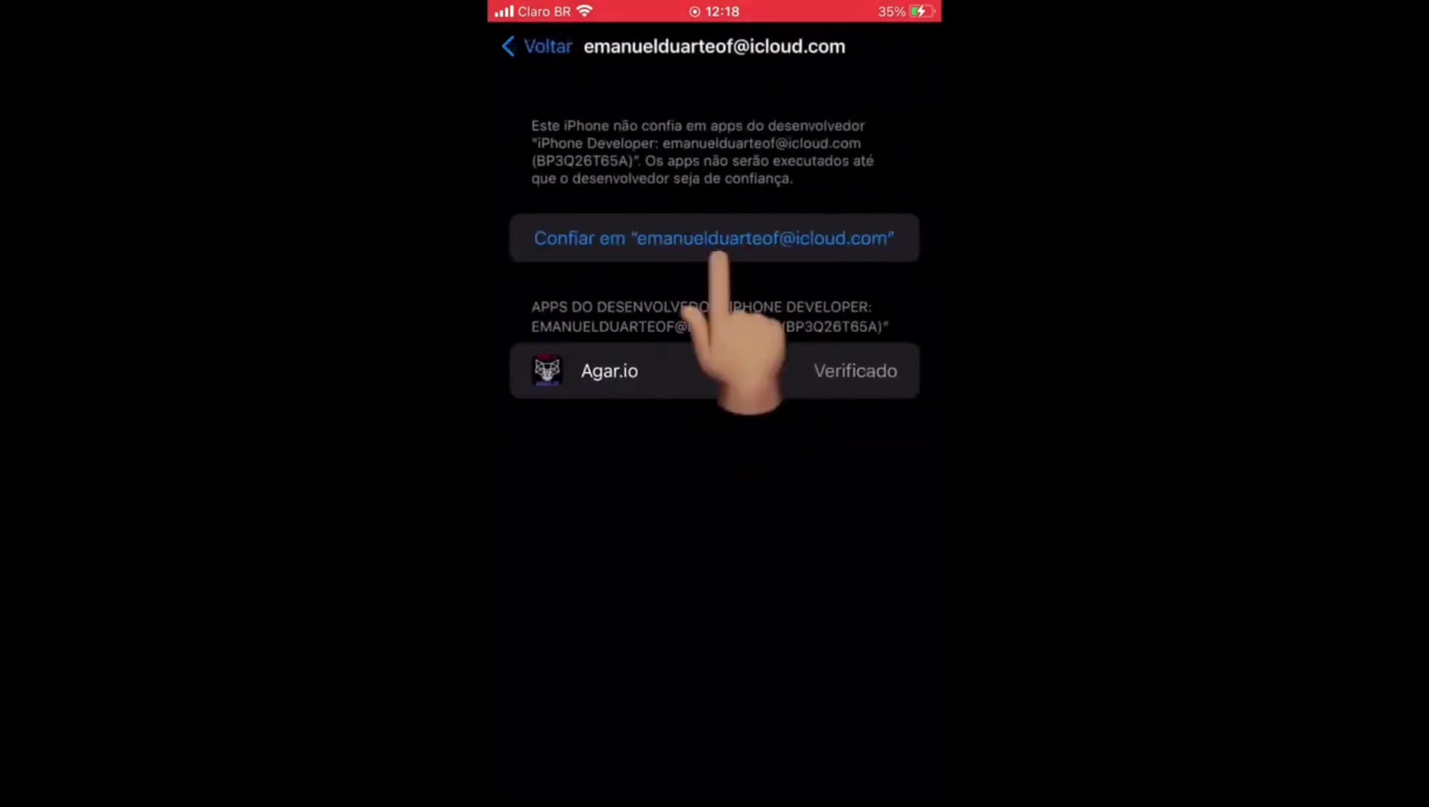
left_click(719, 241)
left_click(789, 536)
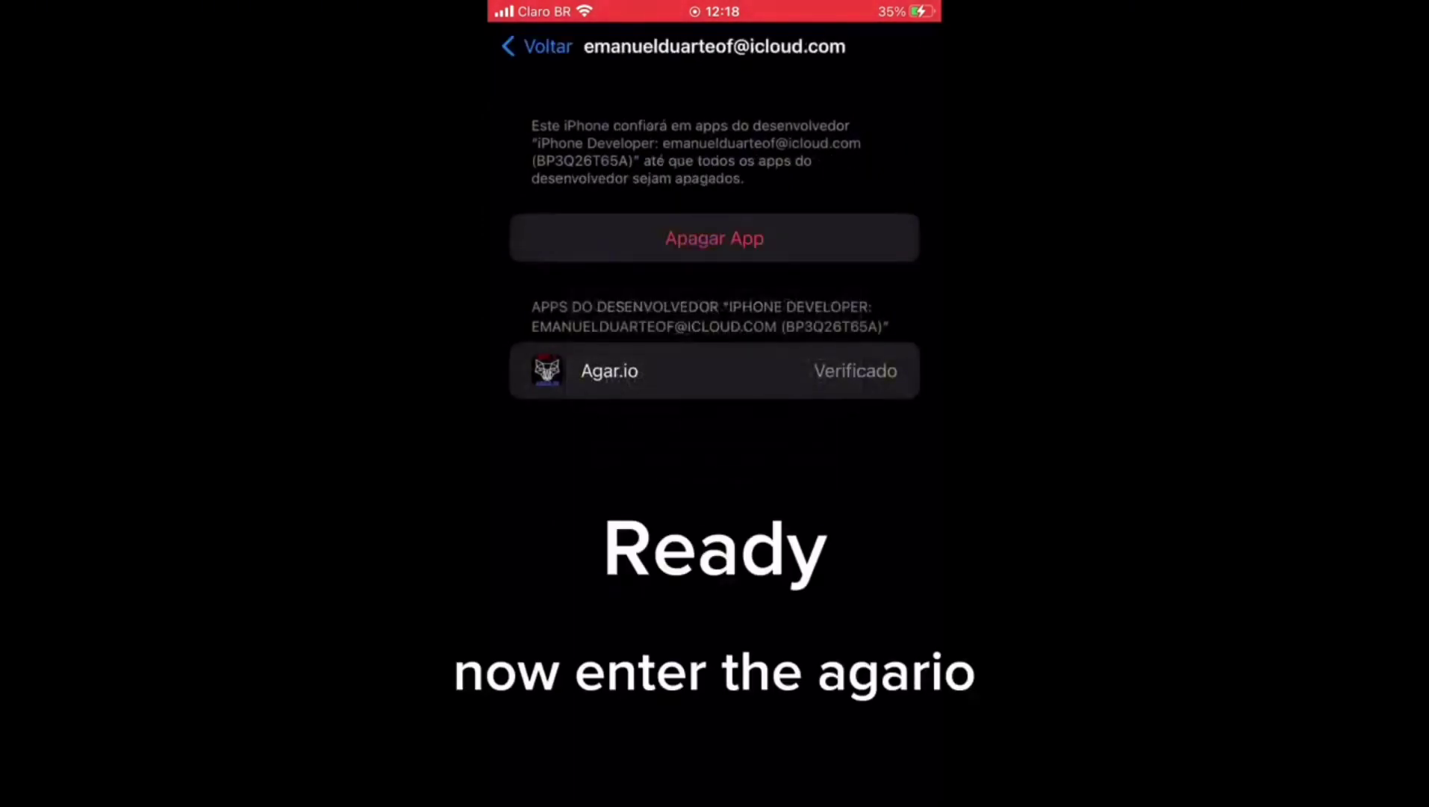
Return to the home screen, launch the sideloaded Agar.io, and allow it to use facebook.com for signing in
key("Home")
left_click(766, 606)
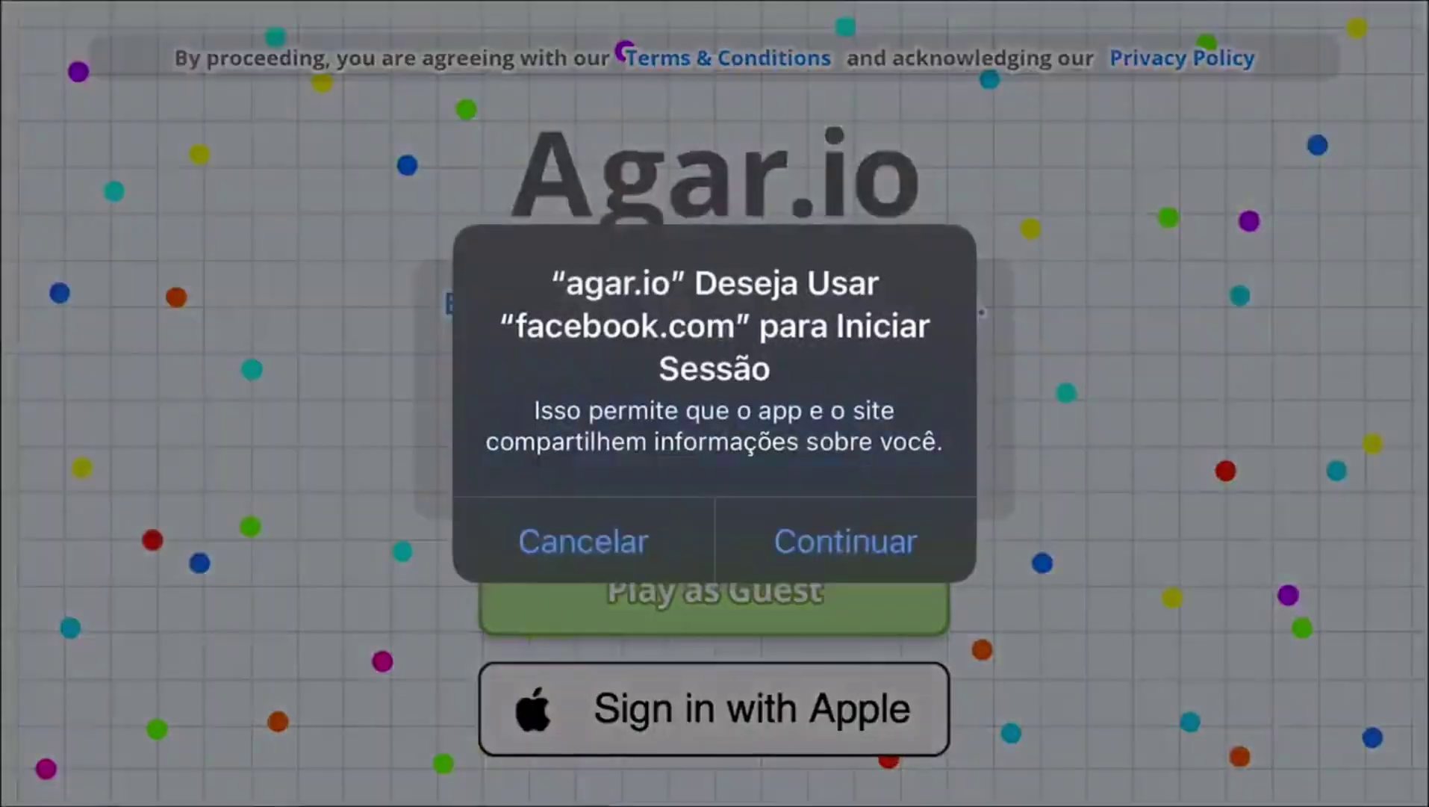
left_click(756, 542)
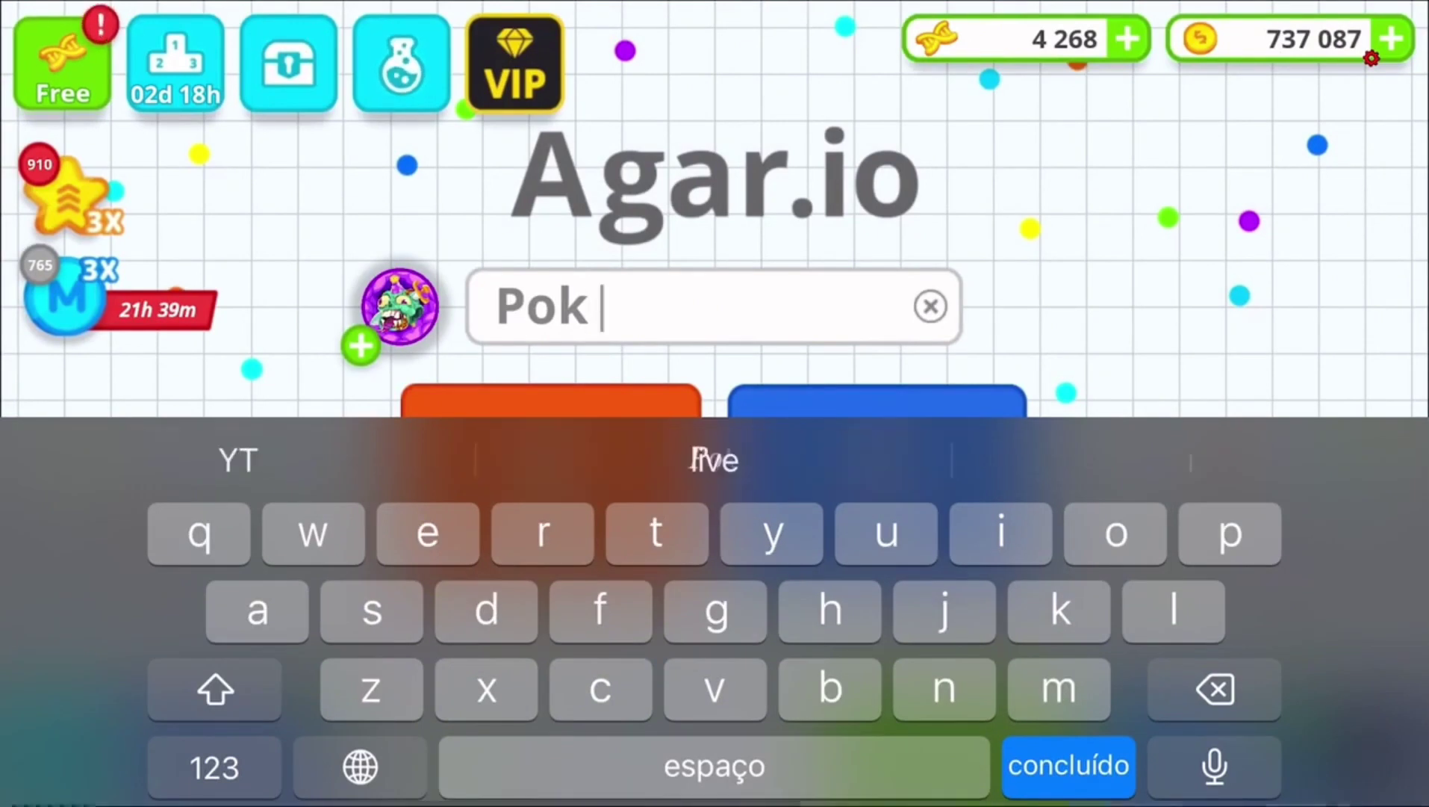
Complete the player nickname as Pok YT and play a match with it
type("YT")
key("Return")
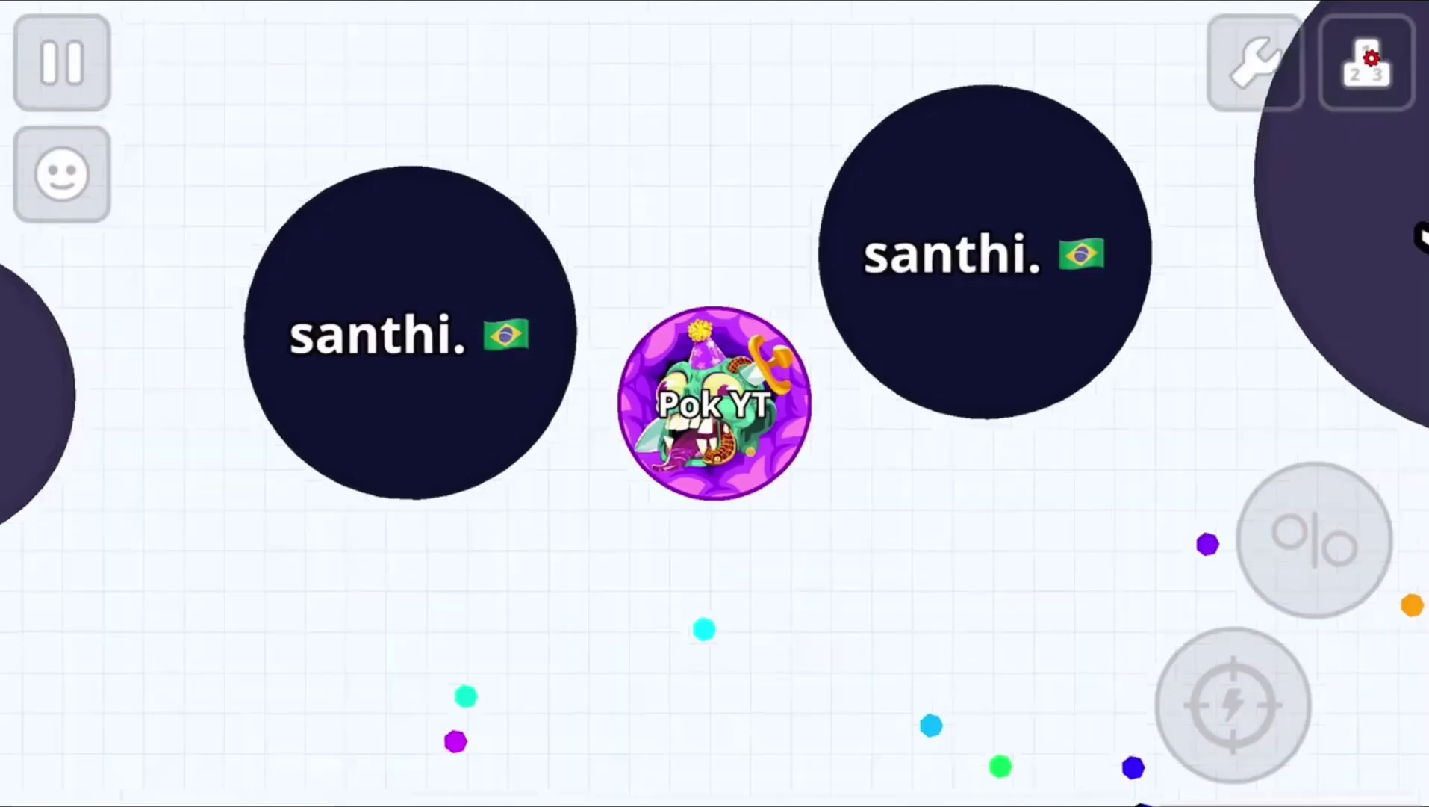
mouse_move(300, 551)
left_mouse_down()
mouse_move(366, 523)
mouse_move(359, 599)
mouse_move(328, 483)
mouse_move(373, 560)
mouse_move(307, 478)
mouse_move(228, 534)
left_mouse_up()
Leave the current match, confirming the exit, and start another one
left_click(62, 63)
left_click(838, 486)
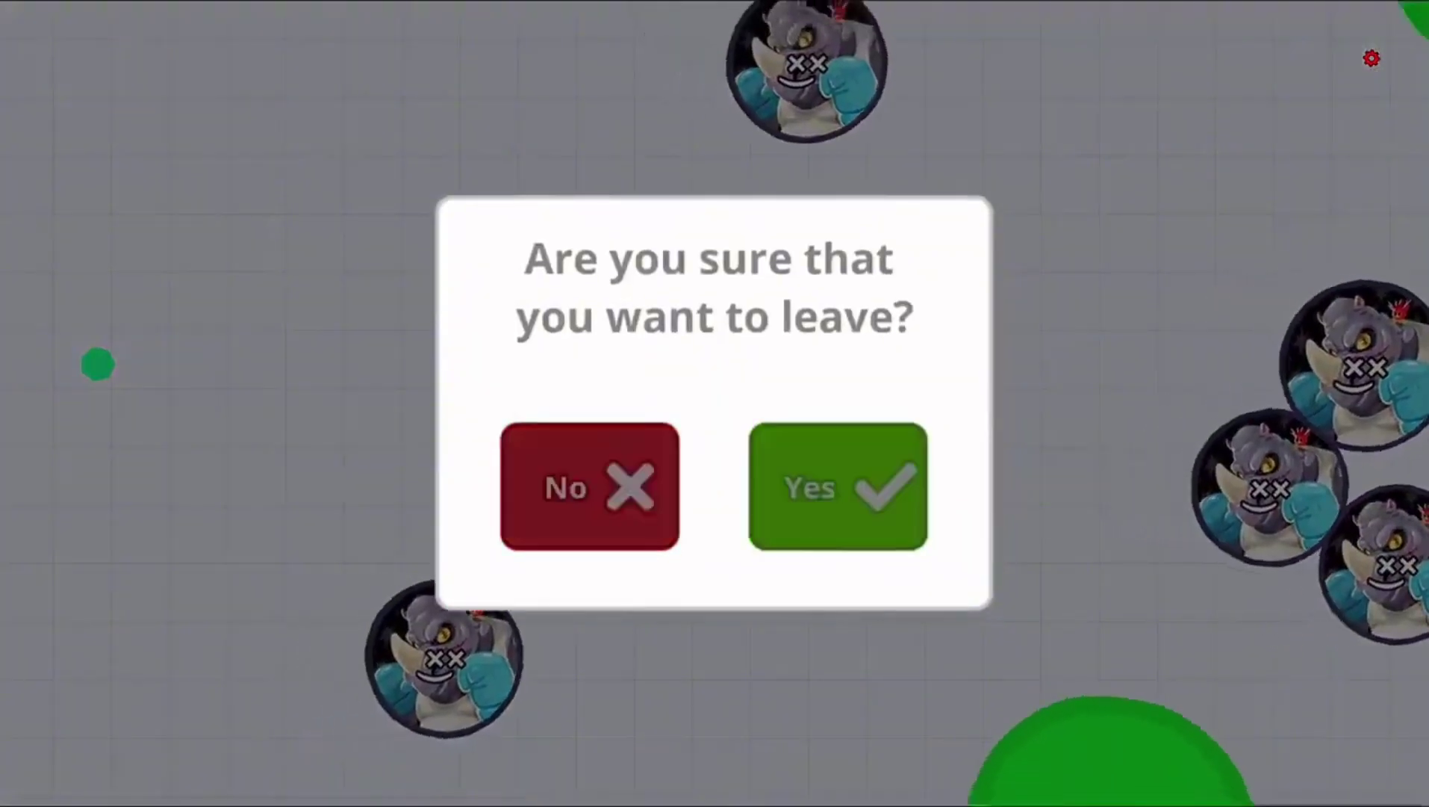
left_click(878, 484)
left_click(964, 707)
mouse_move(281, 504)
left_mouse_down()
mouse_move(335, 502)
mouse_move(343, 472)
left_mouse_up()
Set Classic Dynamic zoom to 0.51 in the Xelahot mod menu, close the menu, and steer the cells in the match
left_click(1369, 60)
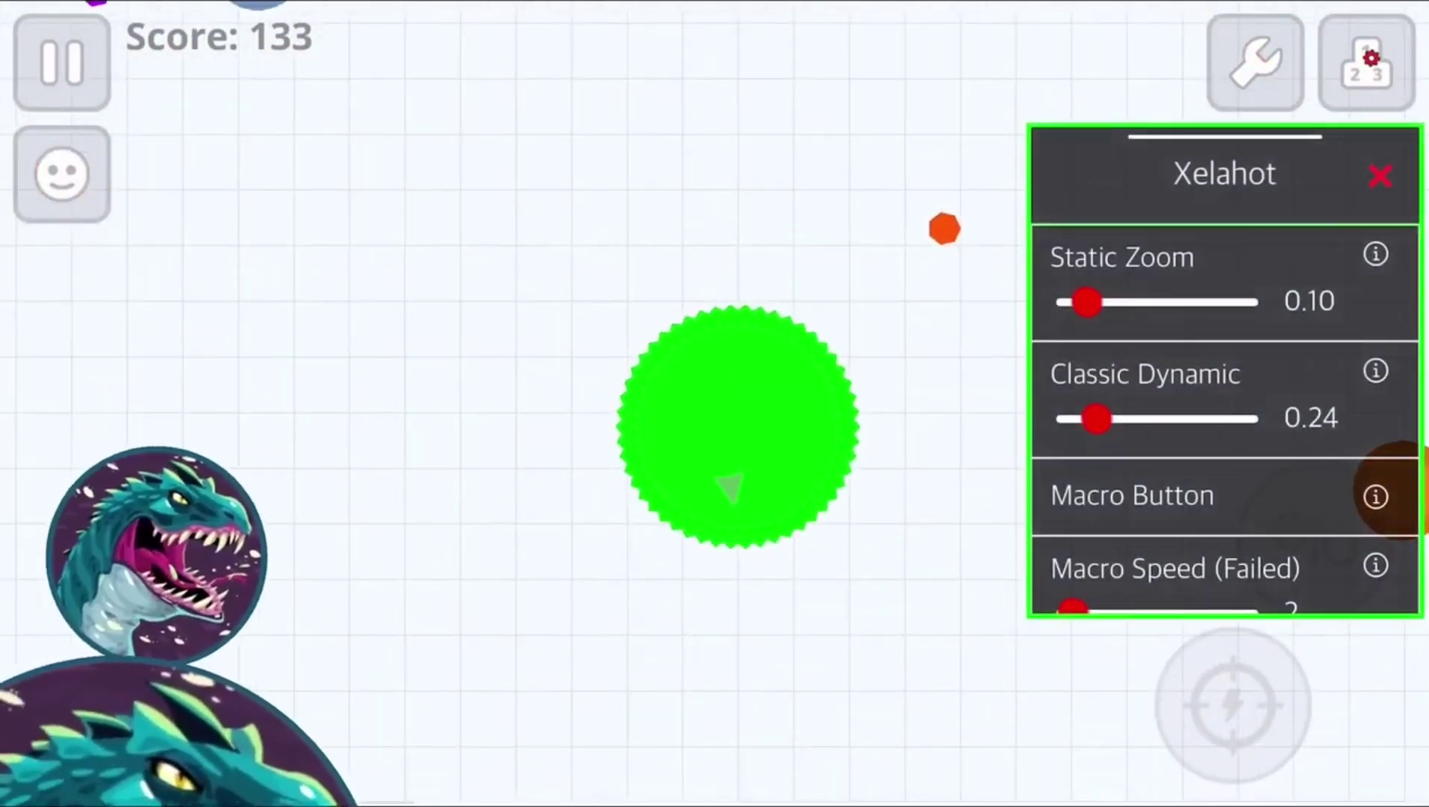
left_click_drag(1097, 418, 1200, 418)
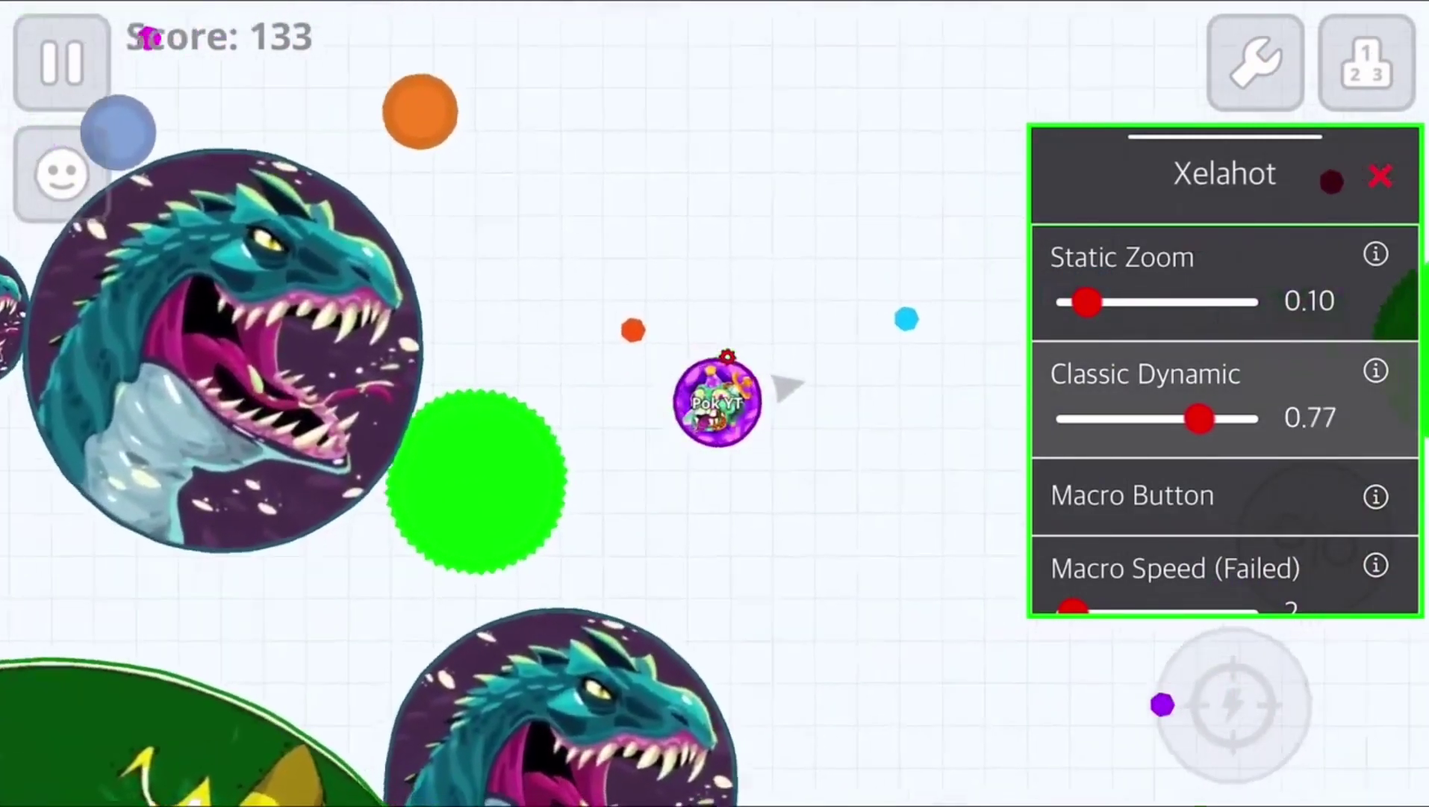
left_click_drag(1200, 418, 1140, 418)
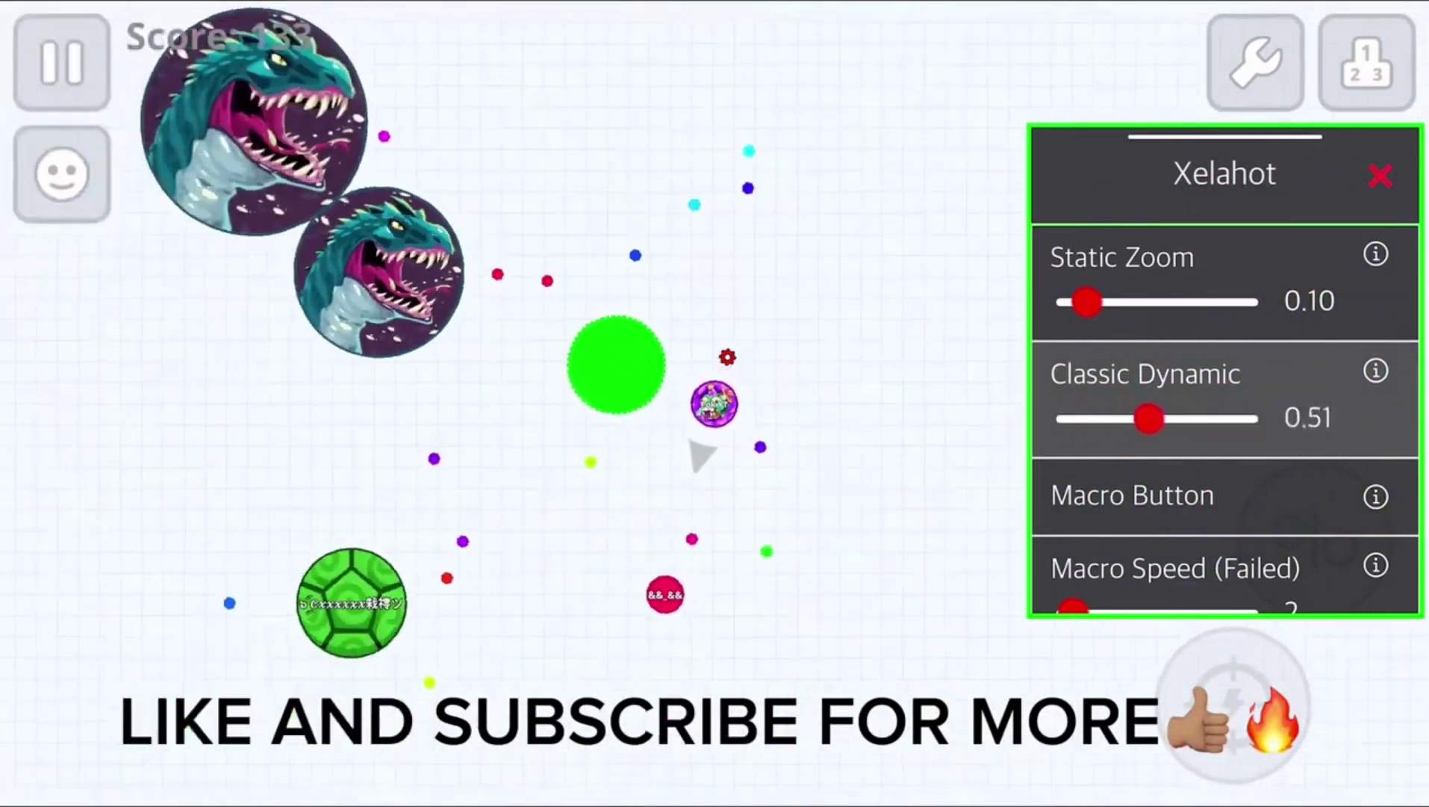
left_click(1379, 175)
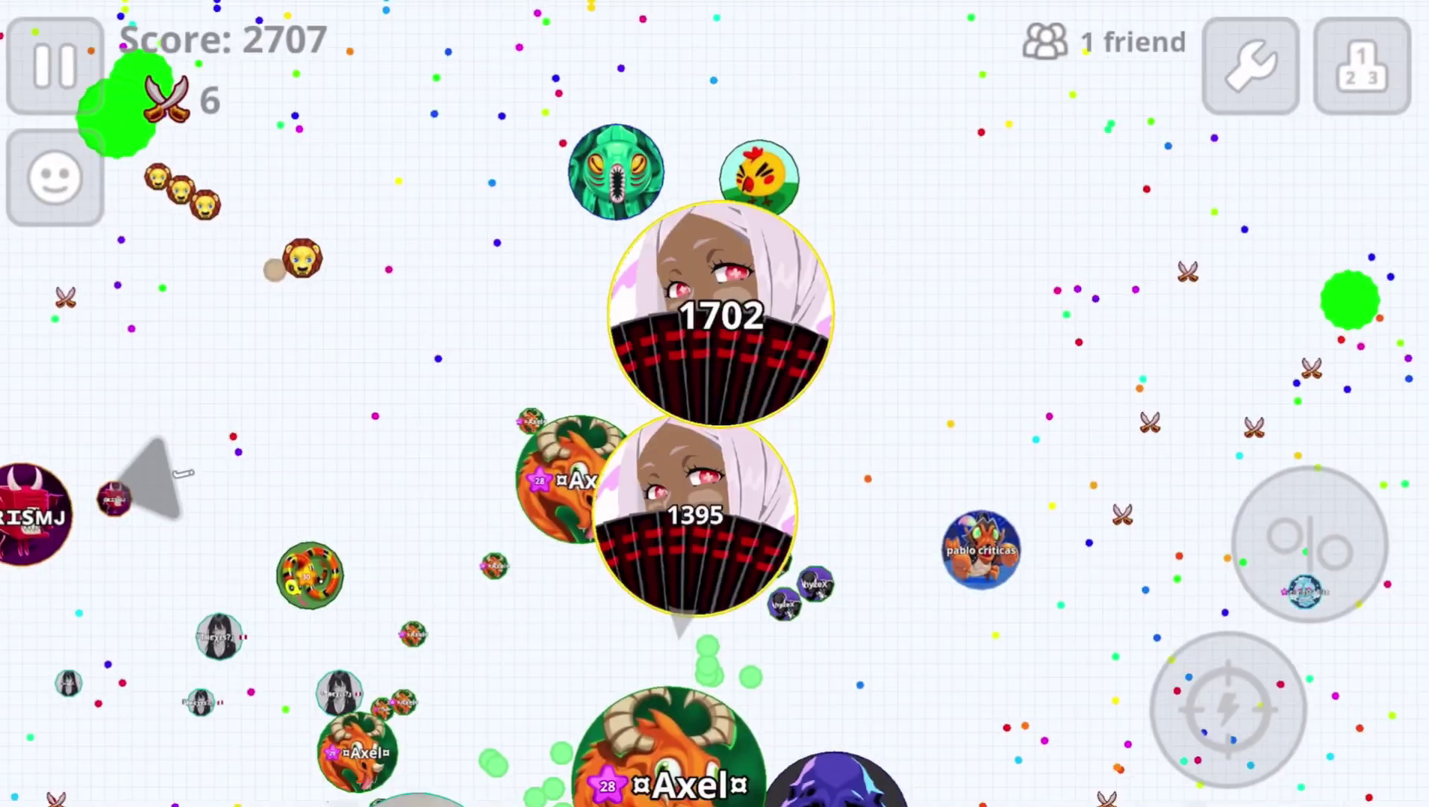
mouse_move(303, 511)
left_mouse_down()
mouse_move(240, 495)
mouse_move(267, 578)
mouse_move(329, 583)
left_mouse_up()
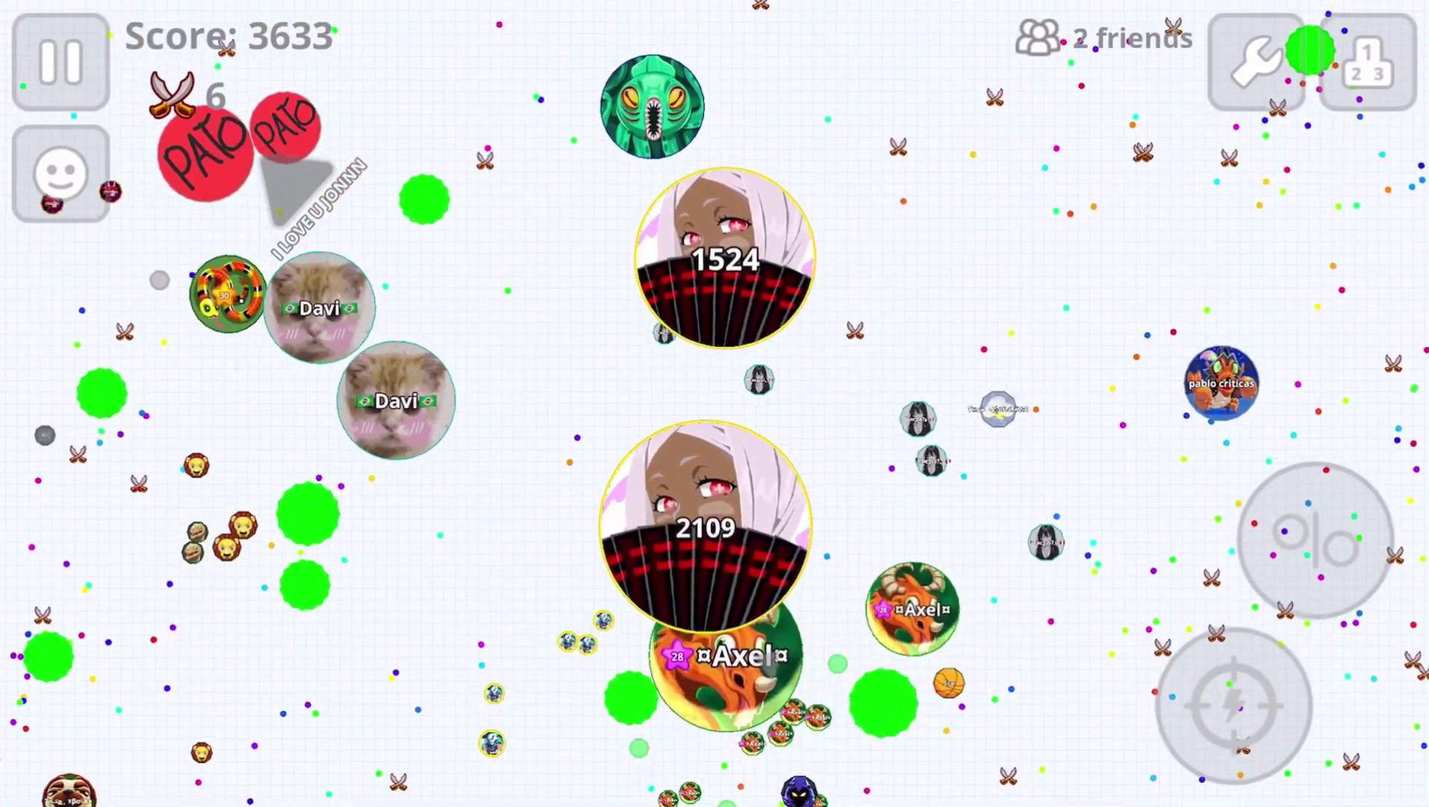